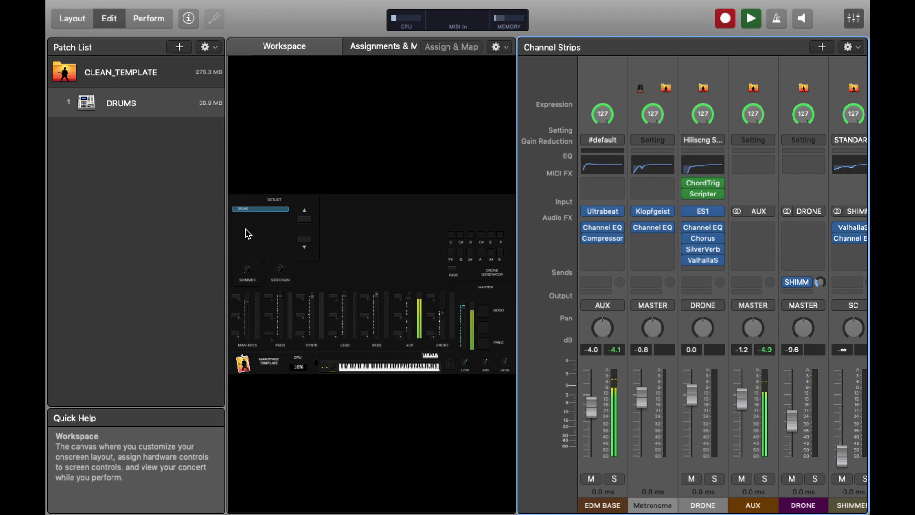
# Add a new patch and load the stereo Ultrabeat drum synth as its instrument.
pyautogui.press('alt+super+n')
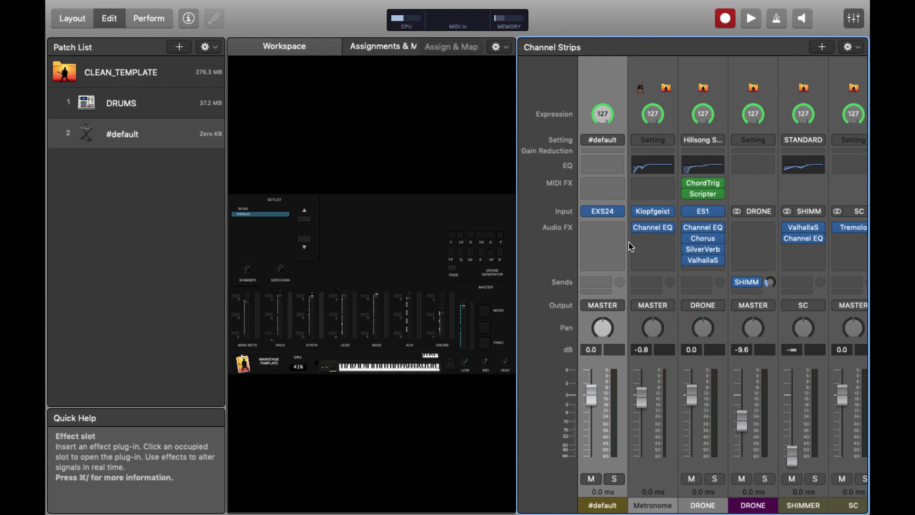
pyautogui.click(620, 214)
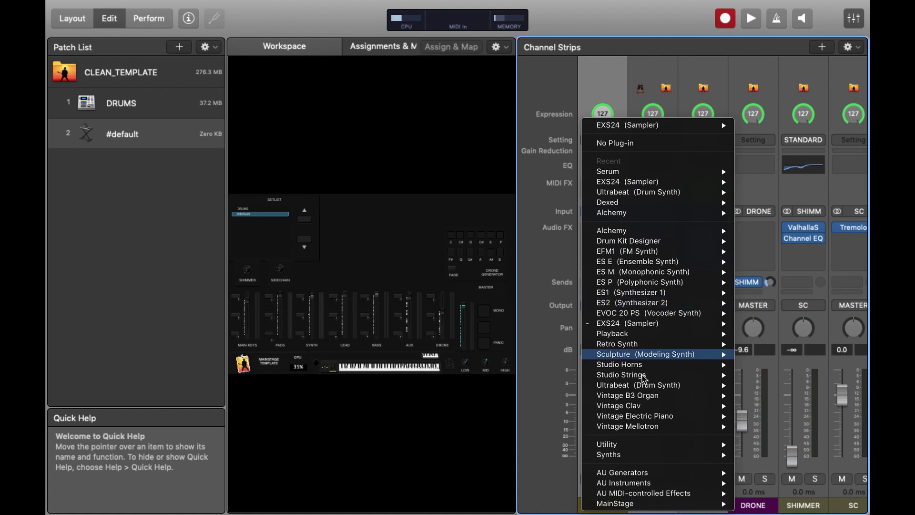
pyautogui.moveTo(644, 389)
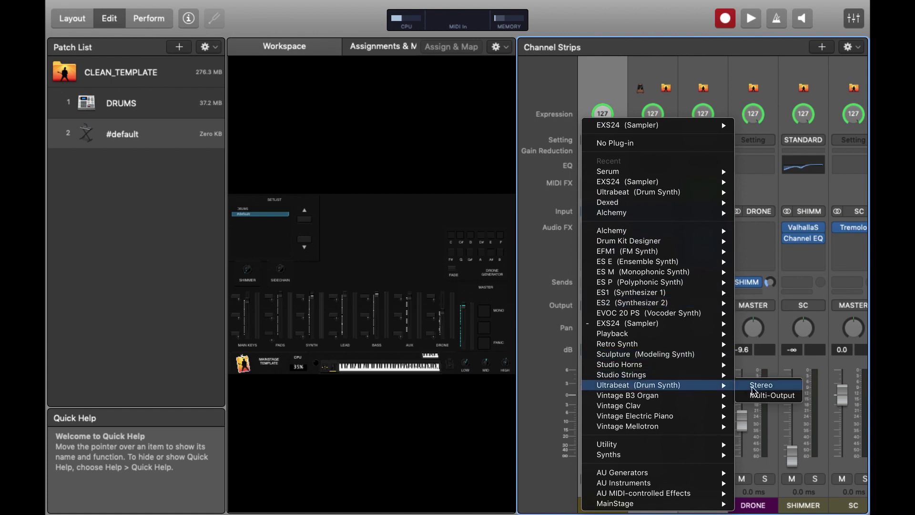
pyautogui.click(763, 387)
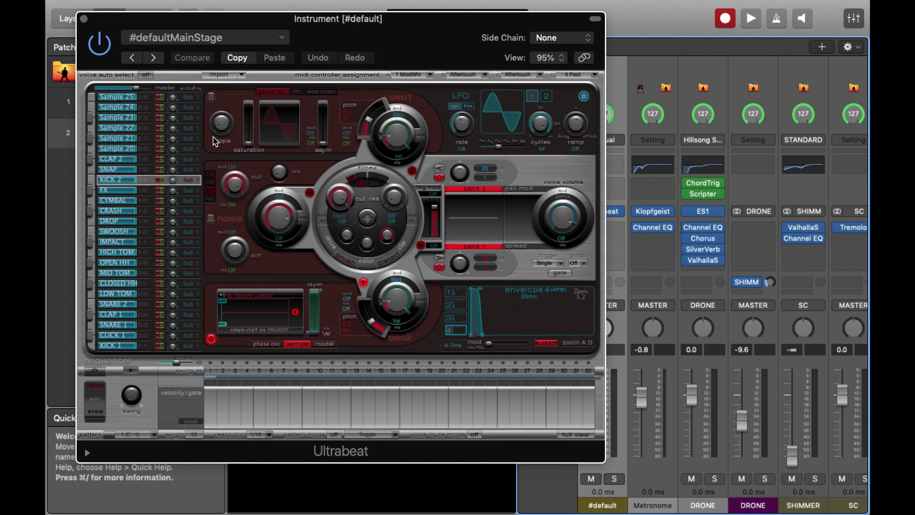
# Load the Drag & Drop Samples drum kit preset in Ultrabeat.
pyautogui.click(210, 38)
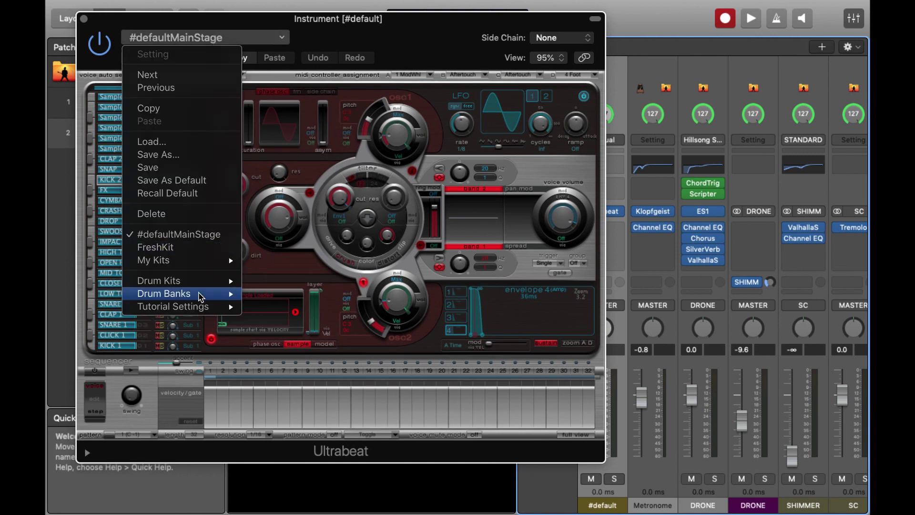
pyautogui.moveTo(199, 296)
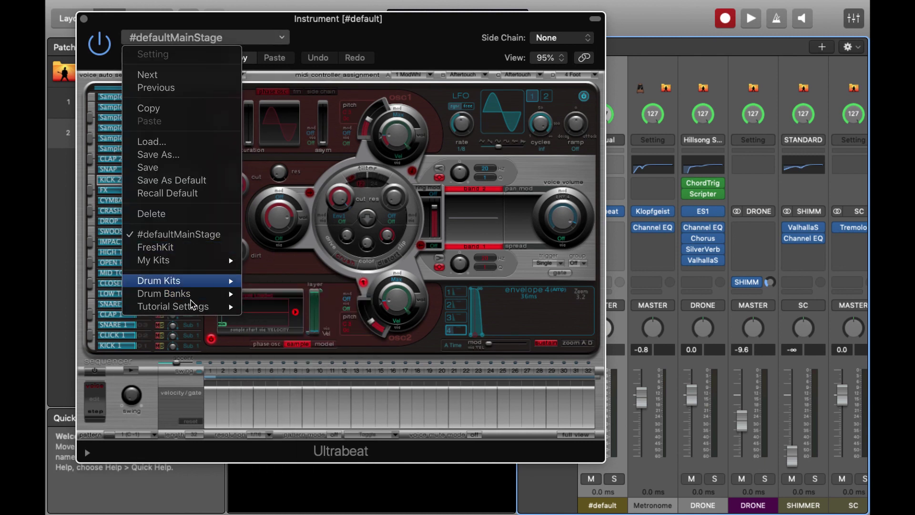
pyautogui.moveTo(191, 282)
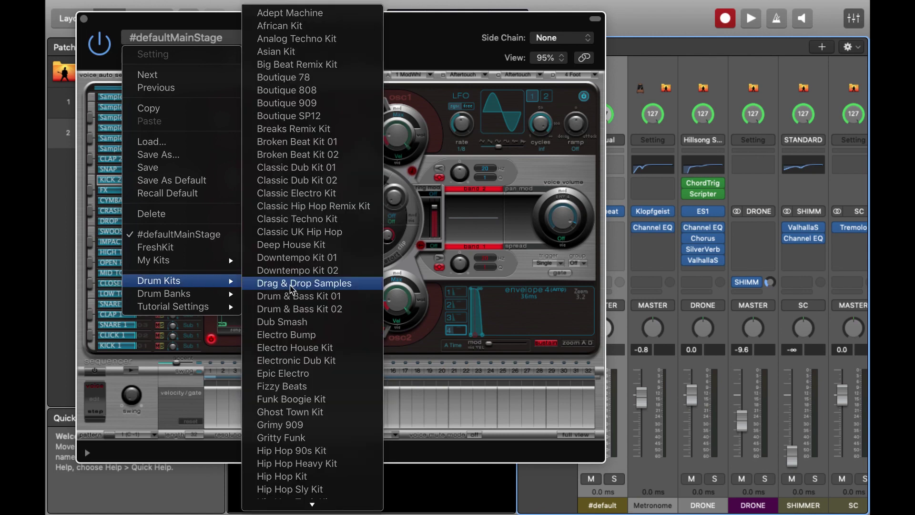
pyautogui.click(309, 285)
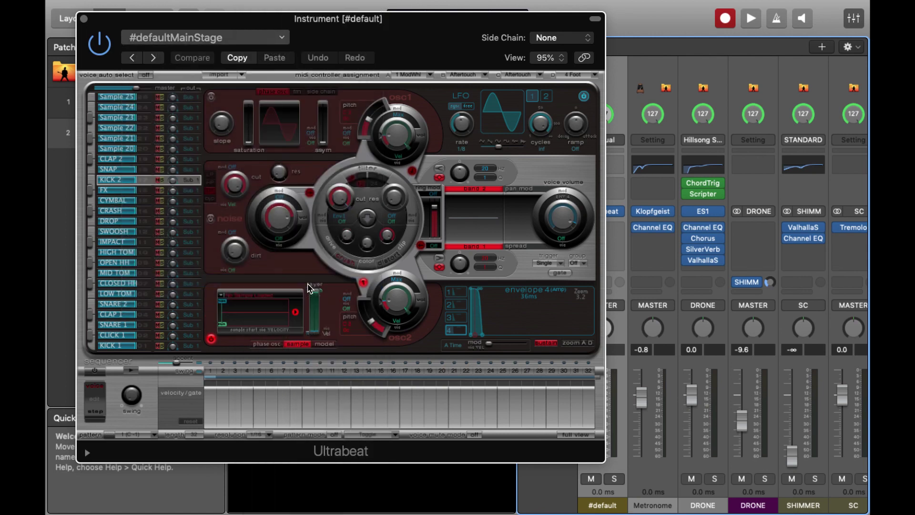
# Rename the Sample 01 drum voice as KICK.
pyautogui.doubleClick(130, 348)
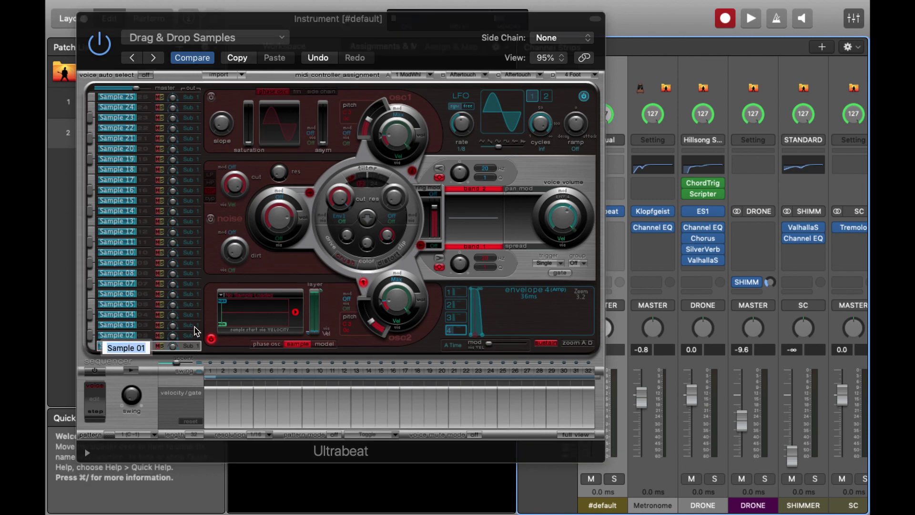
pyautogui.write('kICK')
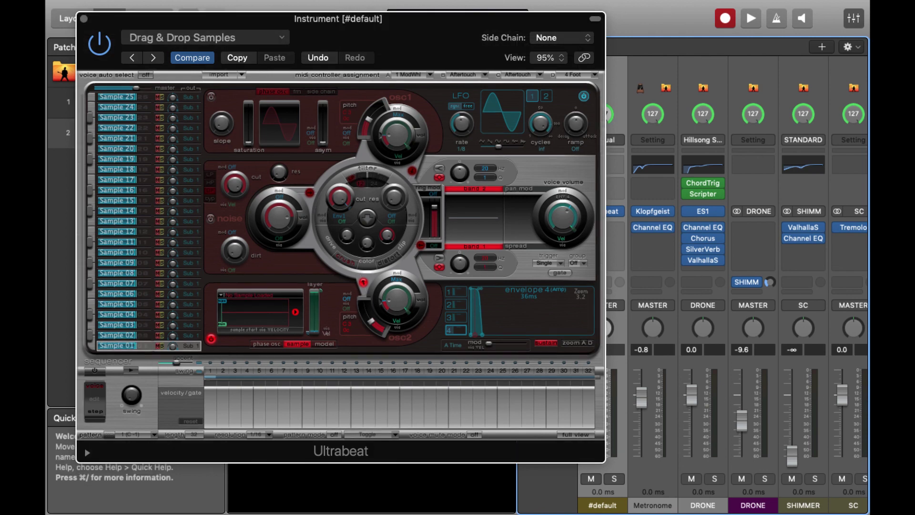
pyautogui.press('Return')
# Load KICK.wav from the DRUMS folder on the Desktop into the KICK voice.
pyautogui.click(261, 295)
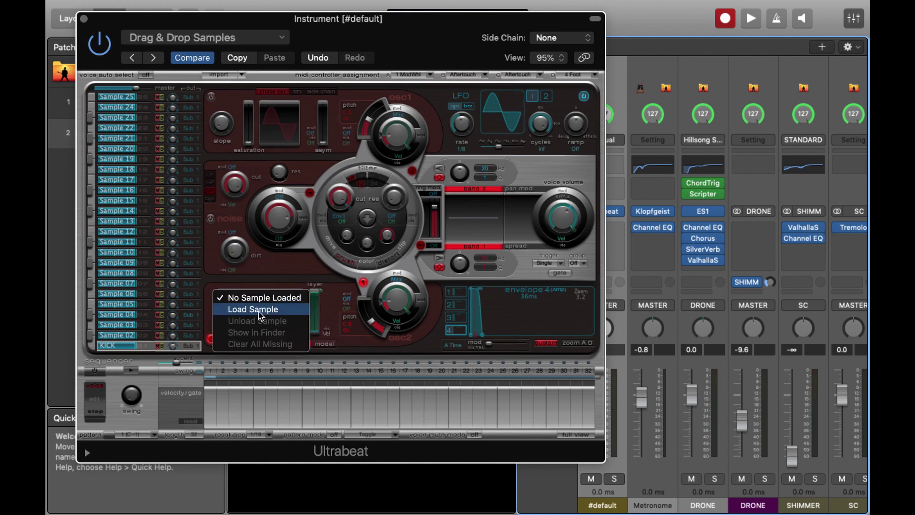
pyautogui.click(259, 311)
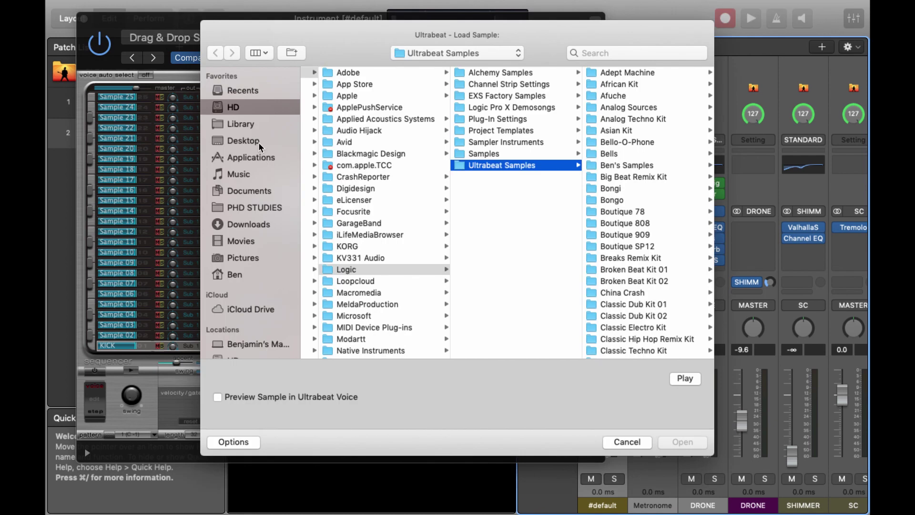
pyautogui.click(259, 141)
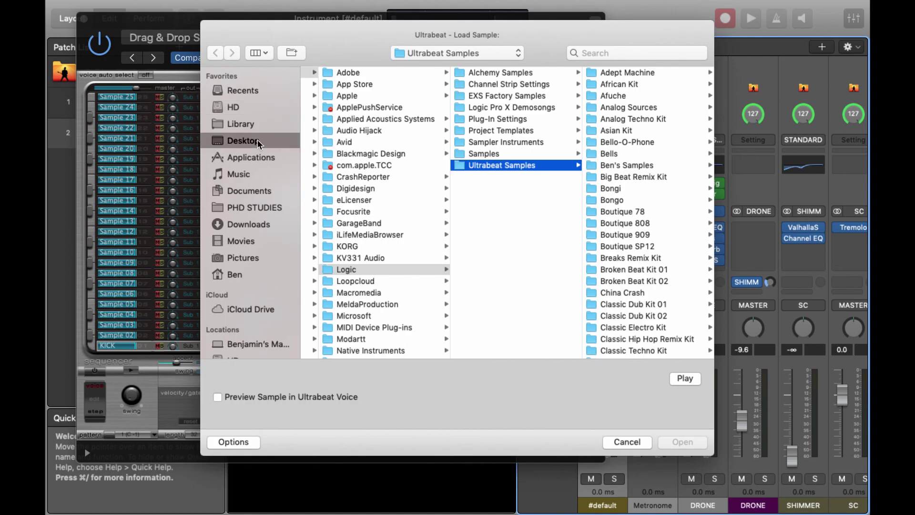
pyautogui.click(360, 107)
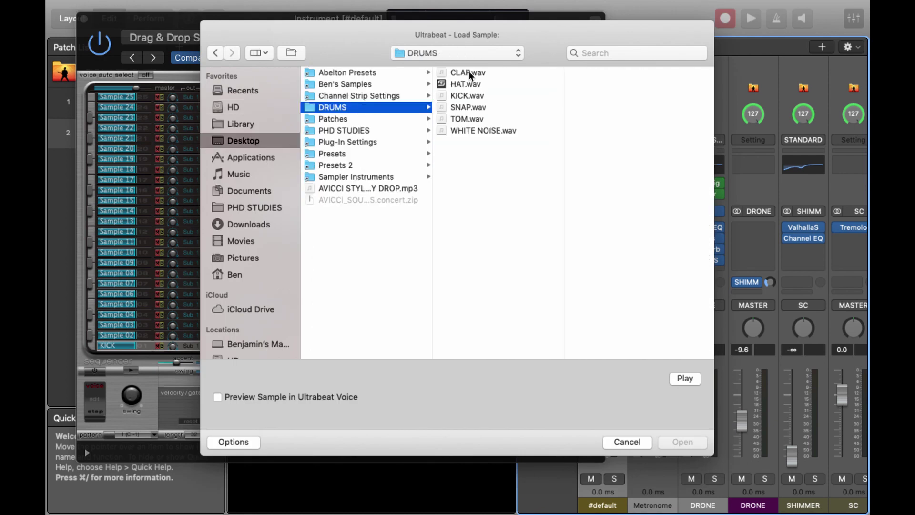
pyautogui.click(470, 83)
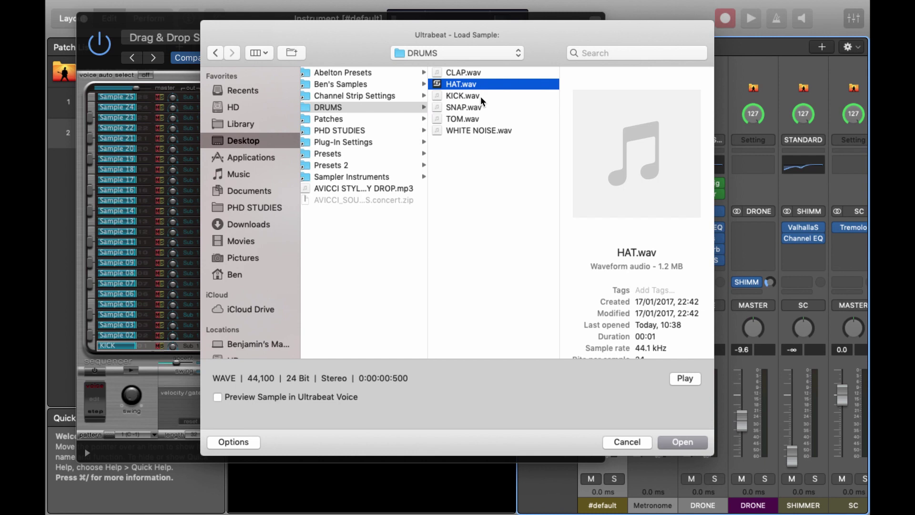
pyautogui.click(463, 94)
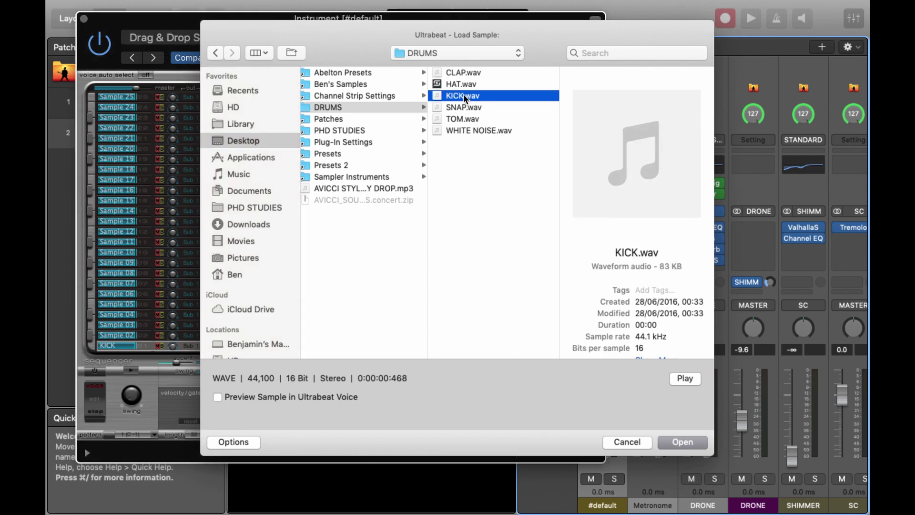
pyautogui.doubleClick(464, 95)
# Close the Ultrabeat window and rename the new patch as DRUMS DEMO.
pyautogui.click(134, 337)
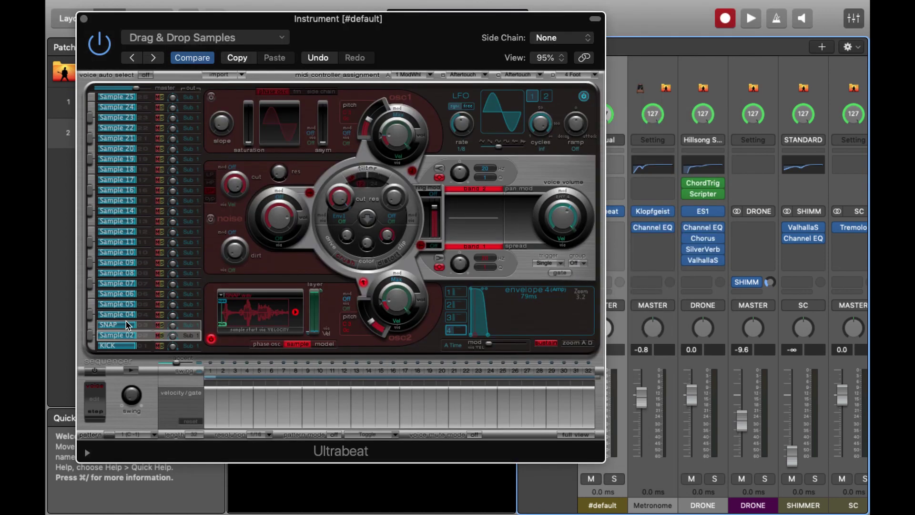
pyautogui.click(257, 298)
pyautogui.press('Escape')
pyautogui.click(84, 18)
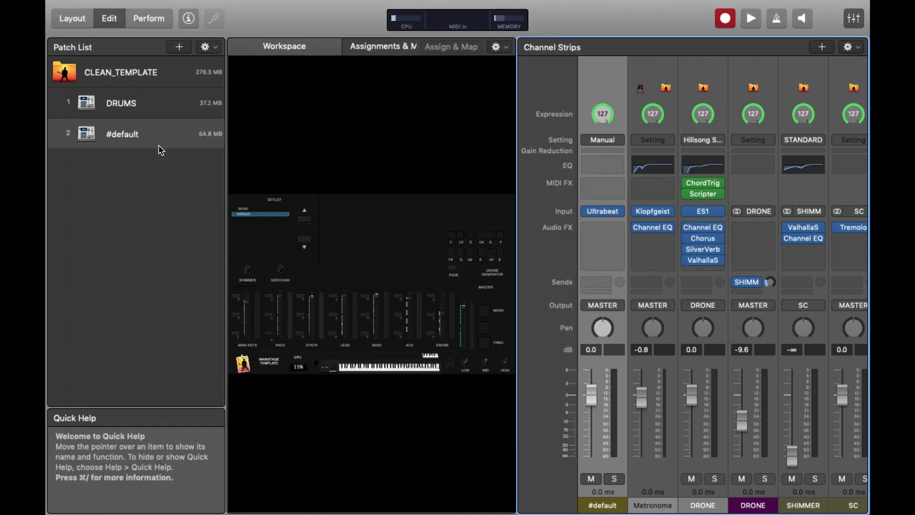
pyautogui.doubleClick(149, 133)
pyautogui.write('DRUMS')
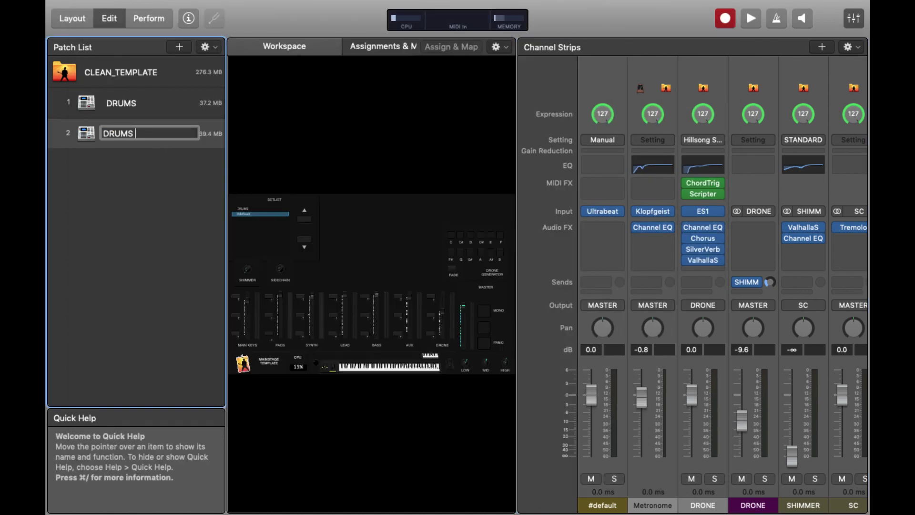
pyautogui.write(' DEMO')
pyautogui.press('Return')
# Show the inspectors and open the attributes of the DRUMS DEMO patch.
pyautogui.rightClick(104, 140)
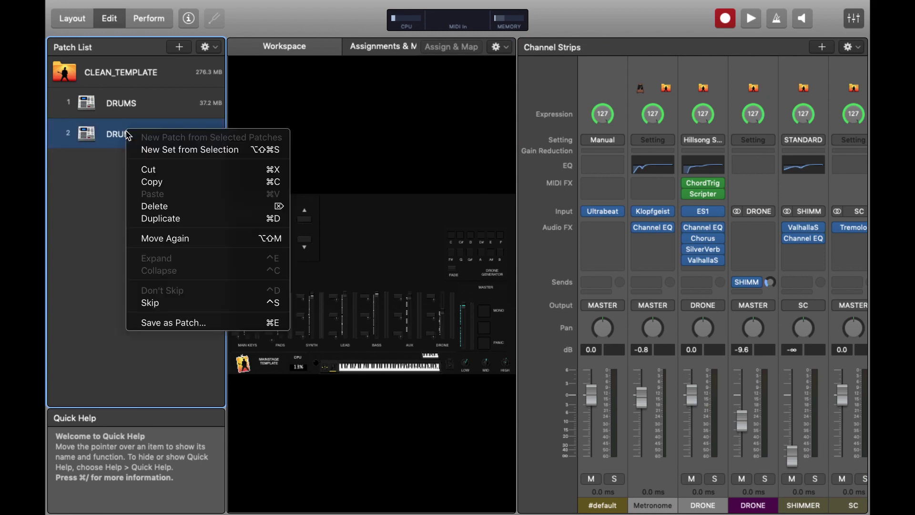
pyautogui.press('Escape')
pyautogui.moveTo(418, 4)
pyautogui.click(252, 6)
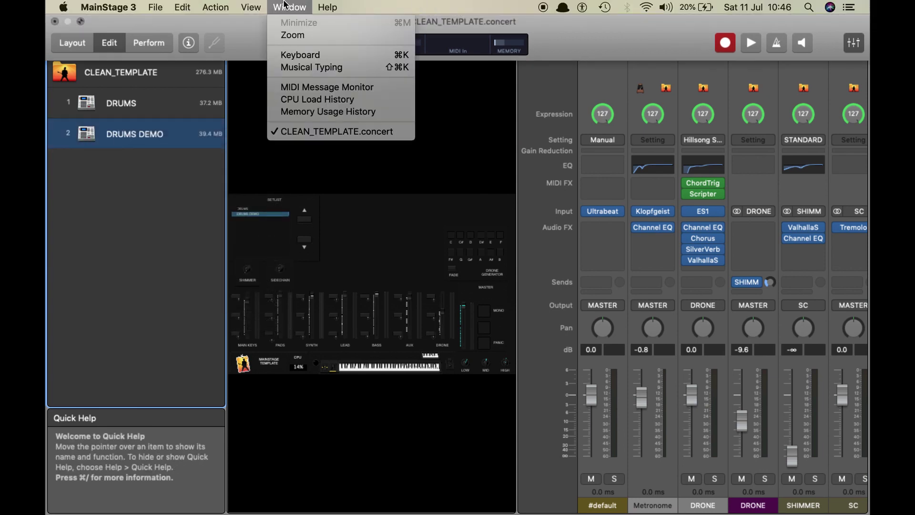
pyautogui.moveTo(292, 10)
pyautogui.moveTo(252, 7)
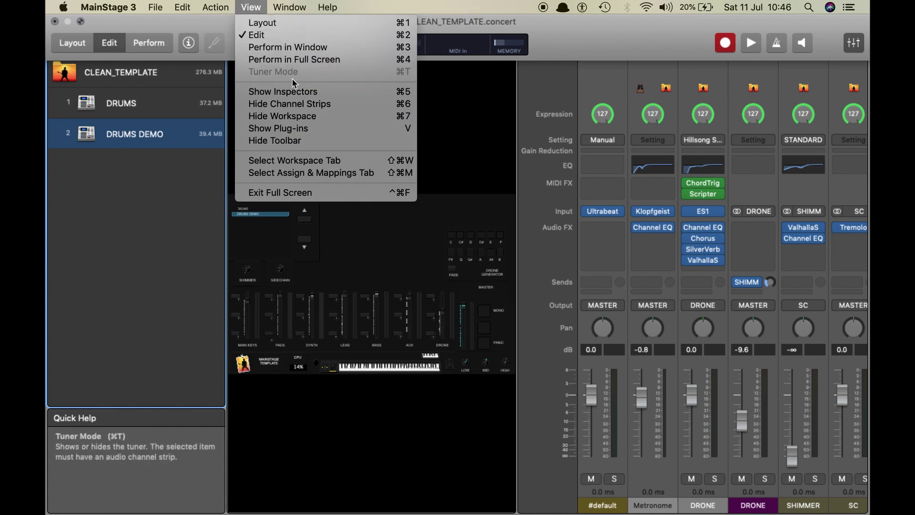
pyautogui.click(310, 91)
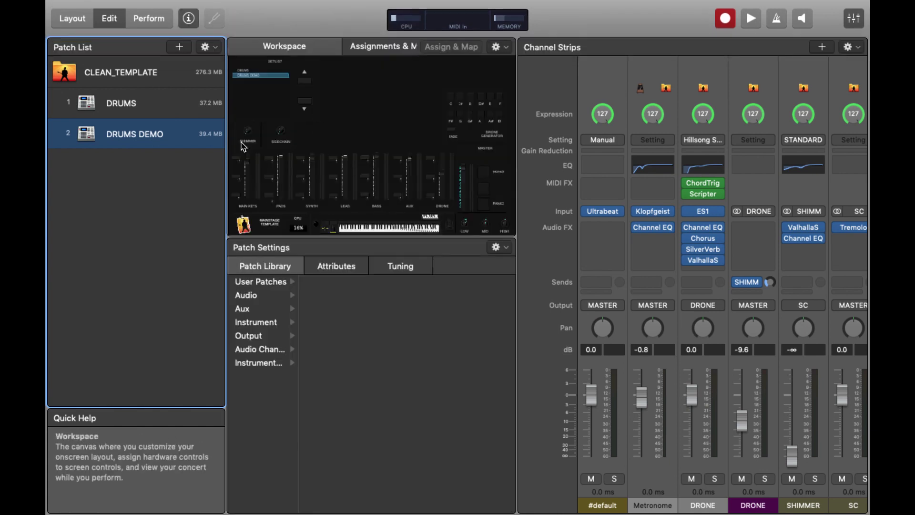
pyautogui.click(344, 266)
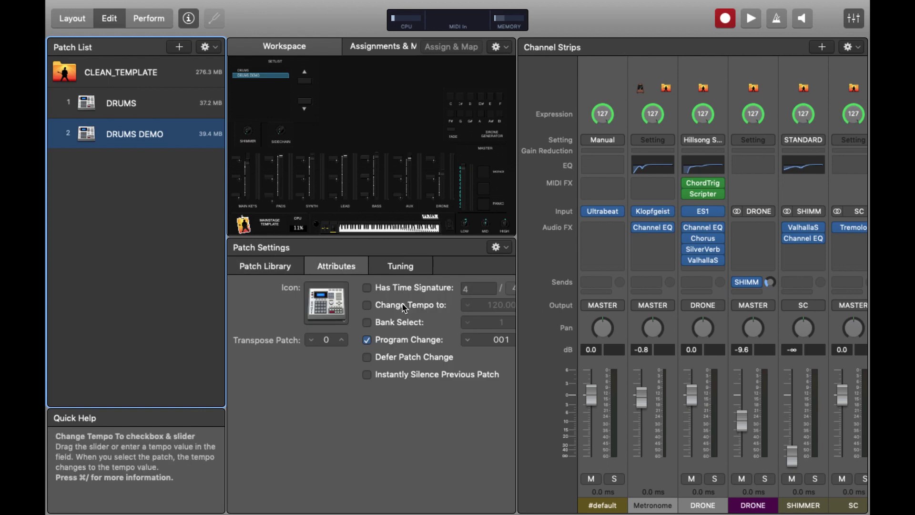
# Enable the tempo change for the DRUMS DEMO patch and set it to 128.
pyautogui.click(367, 306)
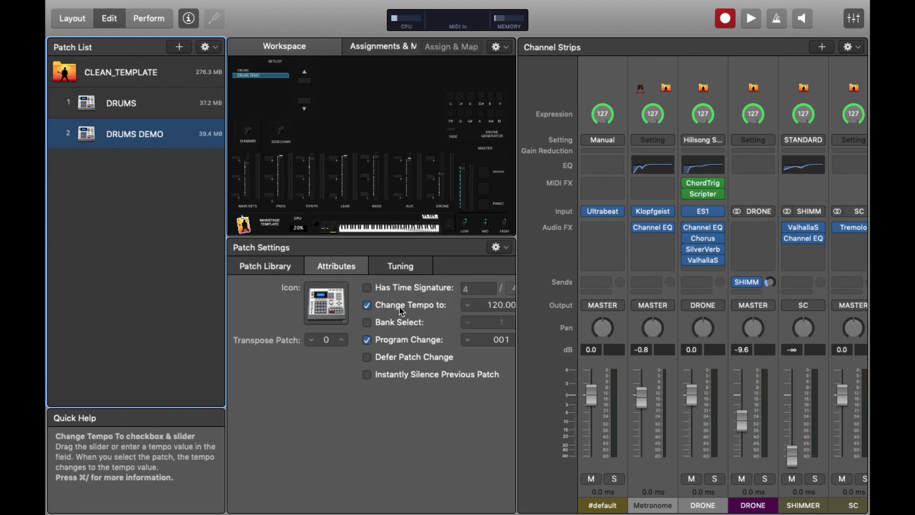
pyautogui.click(499, 306)
pyautogui.write('12')
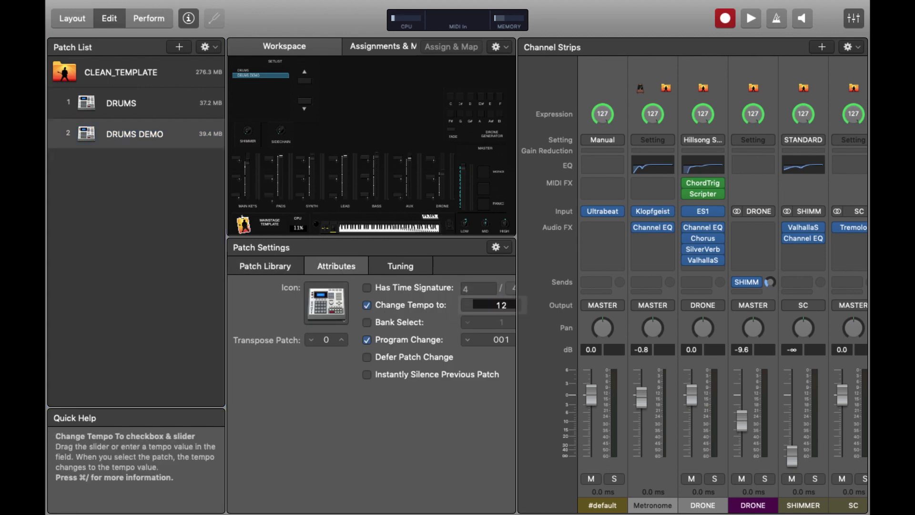
pyautogui.write('8')
pyautogui.press('Return')
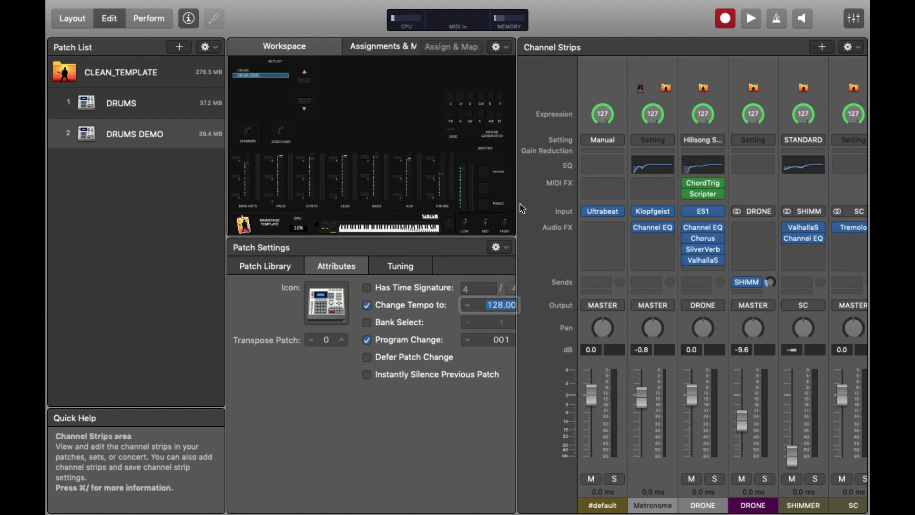
pyautogui.click(456, 310)
pyautogui.click(419, 305)
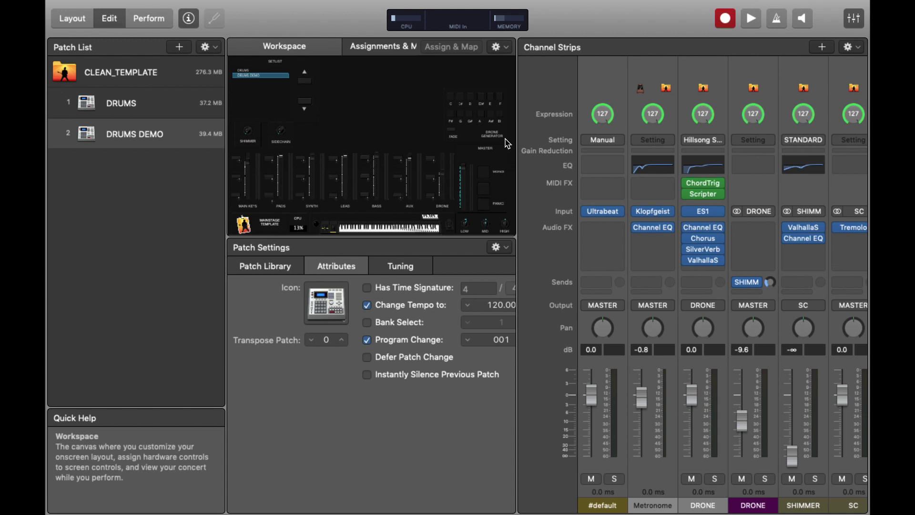
pyautogui.click(493, 304)
pyautogui.write('128')
pyautogui.press('Return')
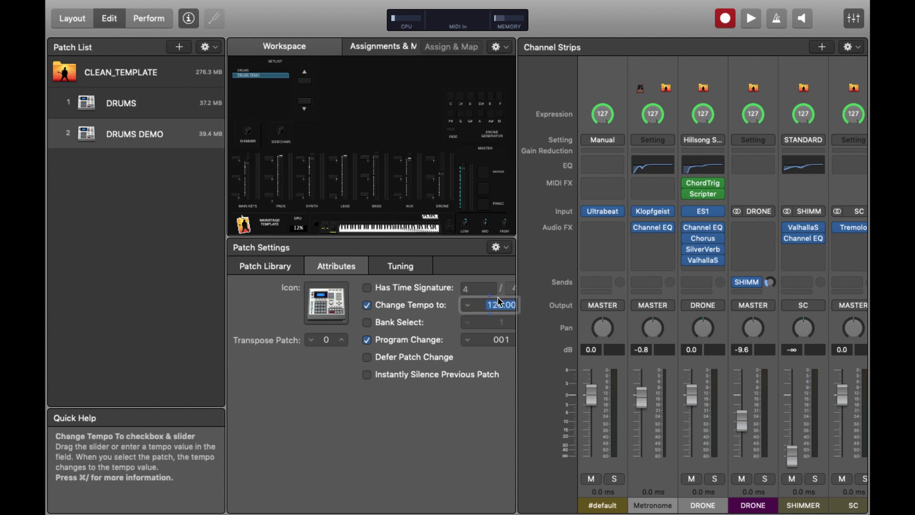
# Reopen Ultrabeat from the patch's channel strip and add a high-velocity kick hit on step 1 of the sequencer.
pyautogui.click(565, 85)
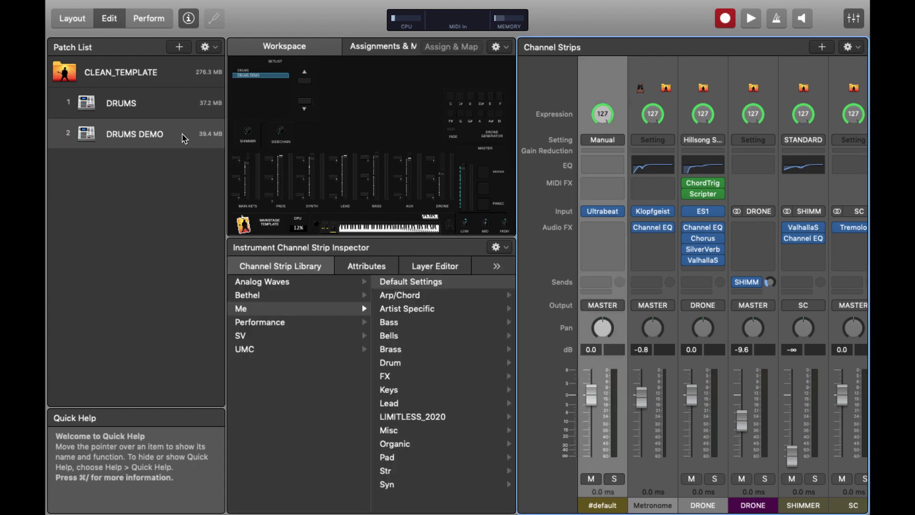
pyautogui.click(604, 213)
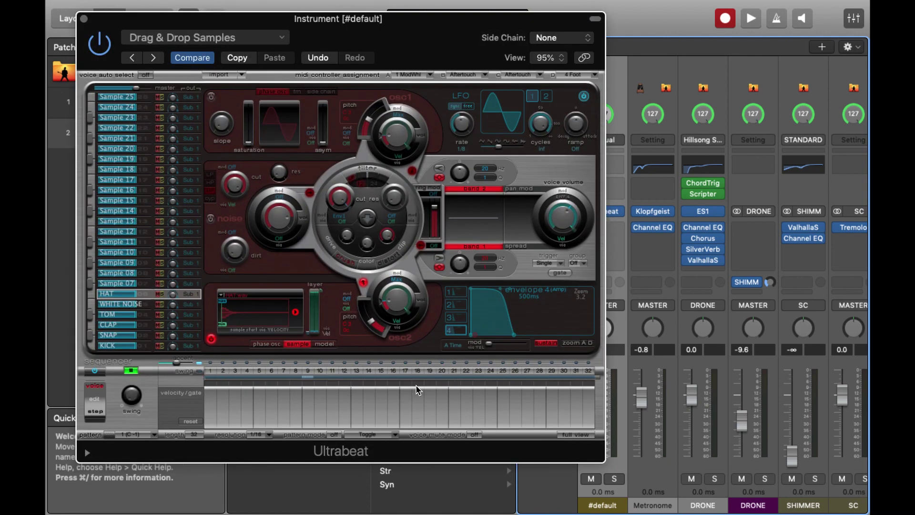
pyautogui.press('space')
pyautogui.press('space')
pyautogui.click(215, 410)
pyautogui.moveTo(214, 385); pyautogui.dragTo(218, 378)
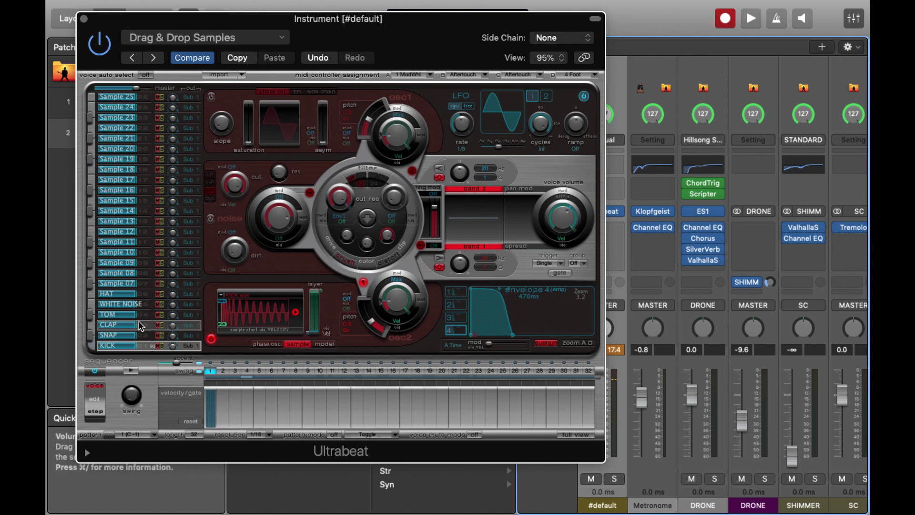
# Lower the KICK voice's volume to about -28 dB in the drum voice list.
pyautogui.moveTo(137, 351); pyautogui.dragTo(117, 353)
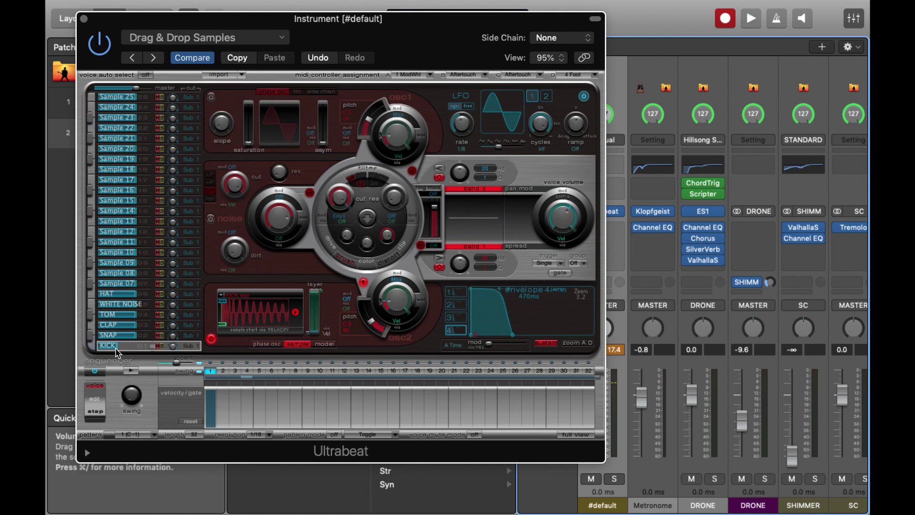
pyautogui.click(117, 348)
pyautogui.click(114, 346)
pyautogui.click(117, 346)
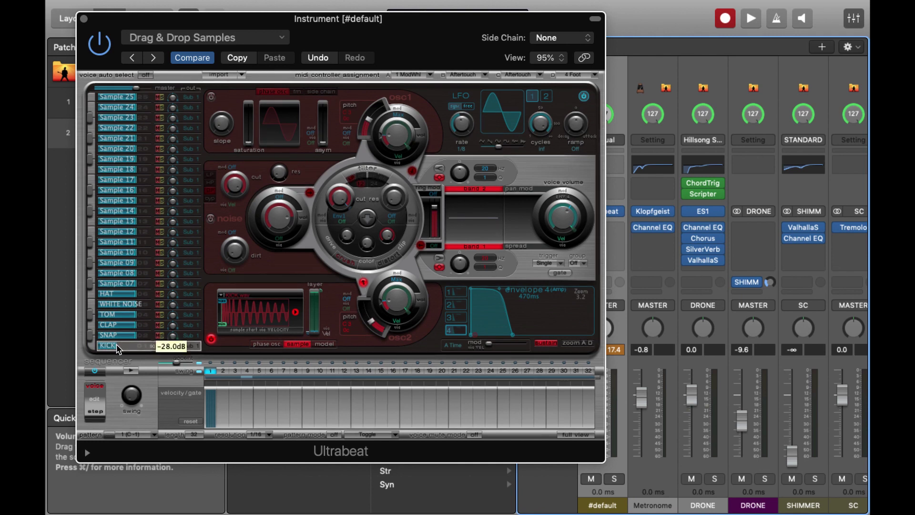
pyautogui.click(113, 345)
pyautogui.click(117, 349)
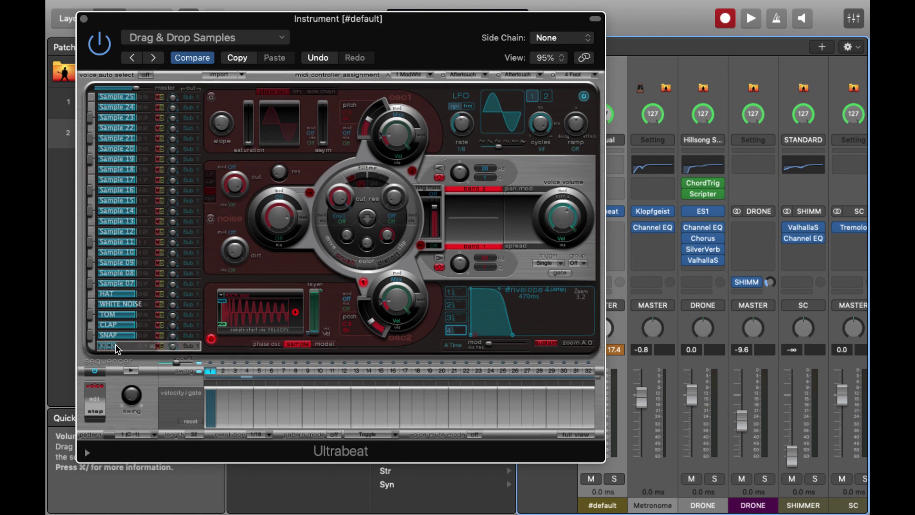
# Lower the volumes of the KICK, SNAP, CLAP, TOM, WHITE NOISE and HAT voices to a similar reduced level in the drum voice list.
pyautogui.click(117, 346)
pyautogui.click(118, 347)
pyautogui.click(118, 349)
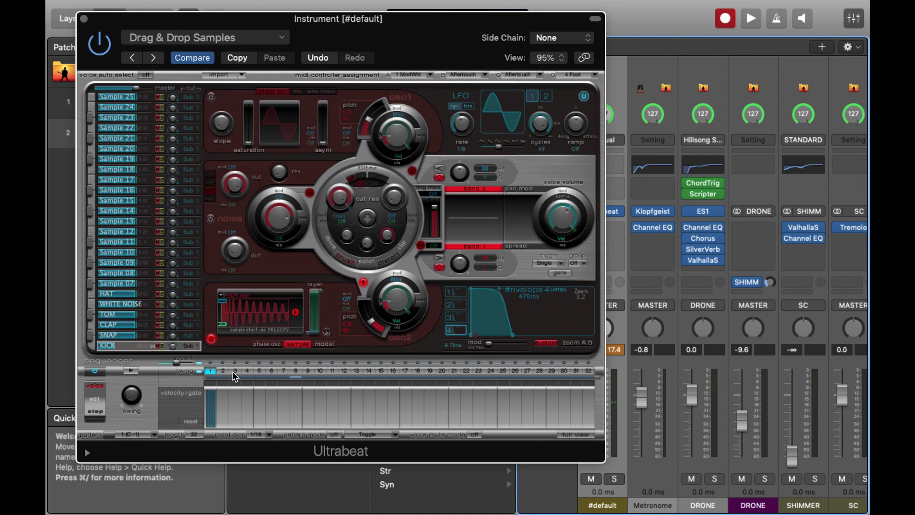
pyautogui.click(115, 346)
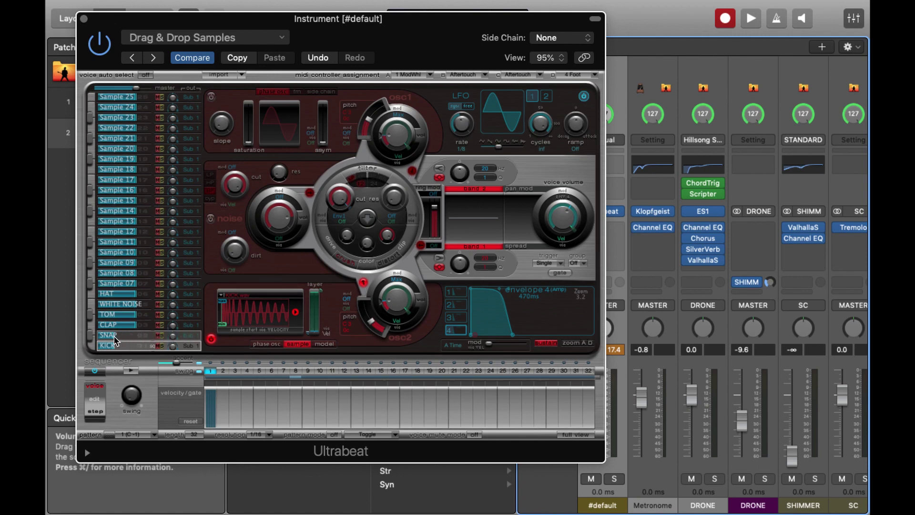
pyautogui.click(138, 326)
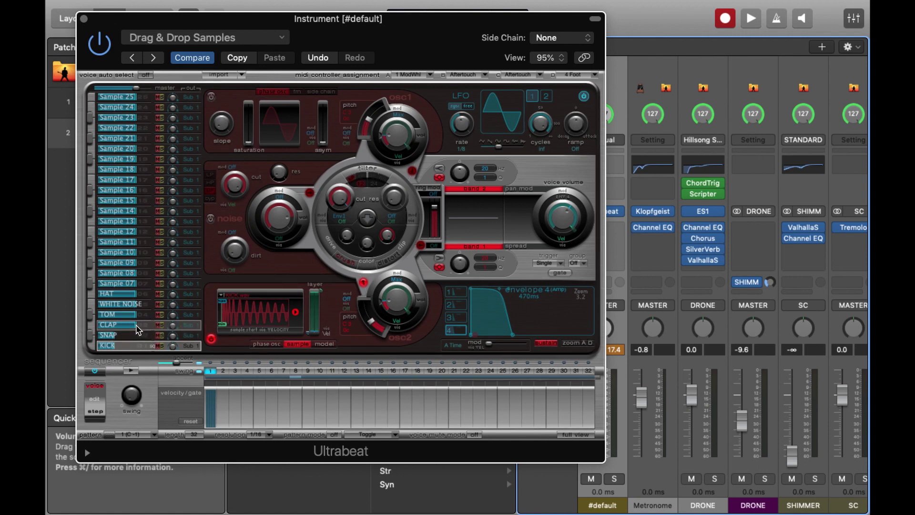
# Add full-velocity KICK hits on steps 5, 9, 13, 17, 21, 25 and 29 and play the pattern briefly.
pyautogui.click(261, 375)
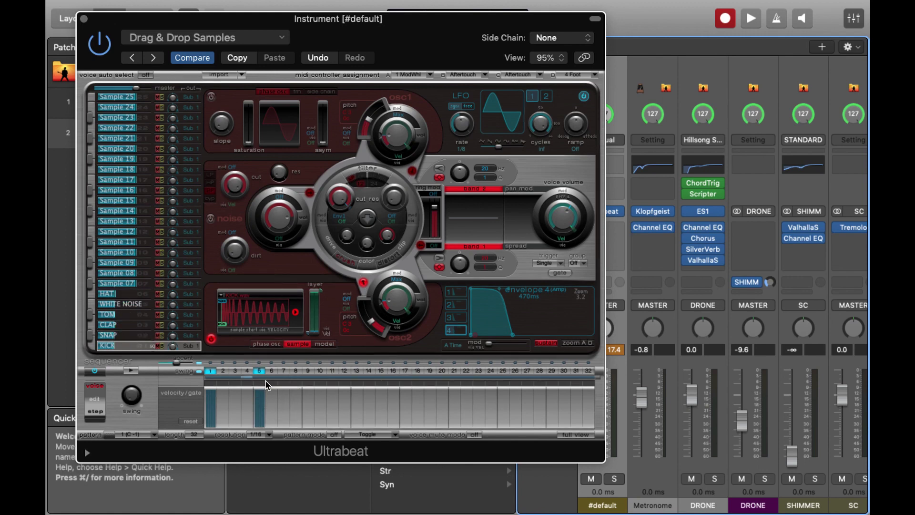
pyautogui.click(309, 374)
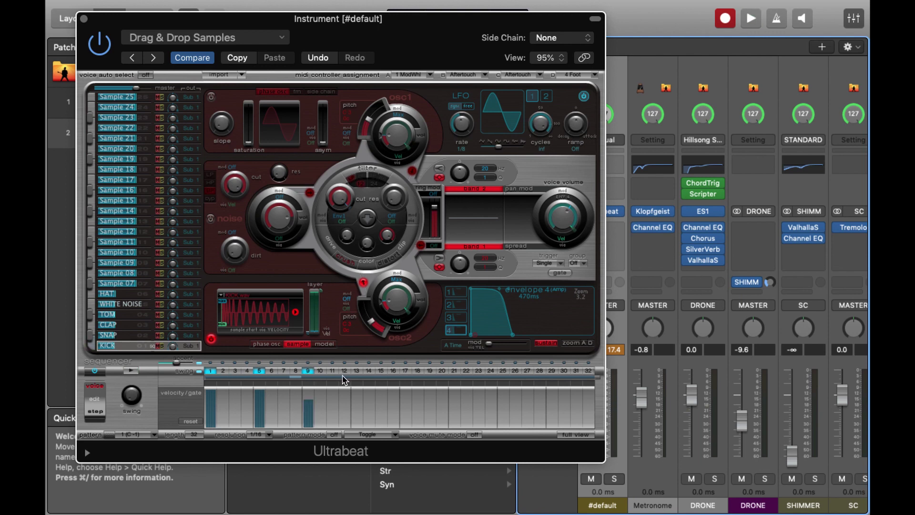
pyautogui.click(357, 373)
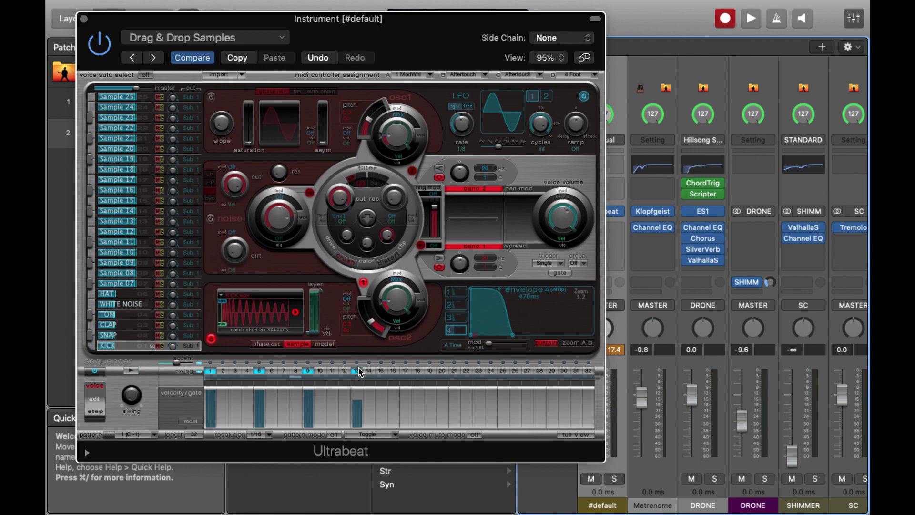
pyautogui.click(407, 374)
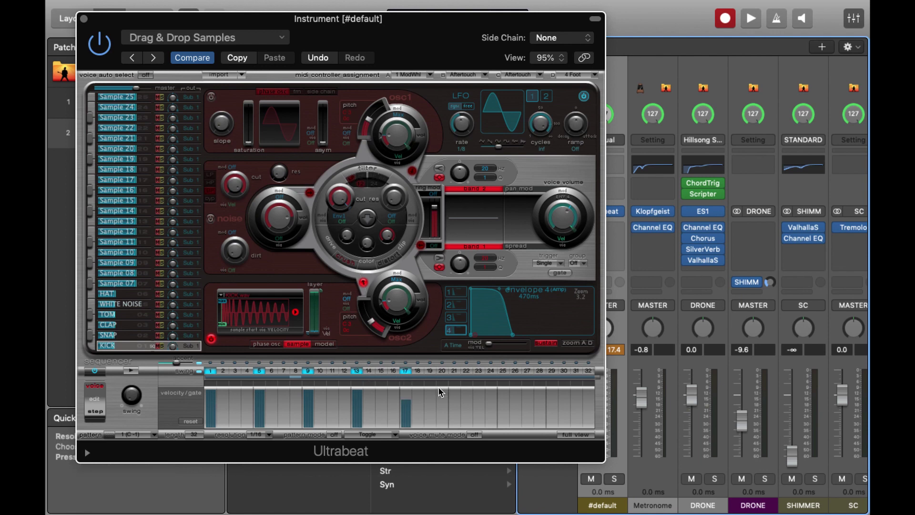
pyautogui.click(455, 372)
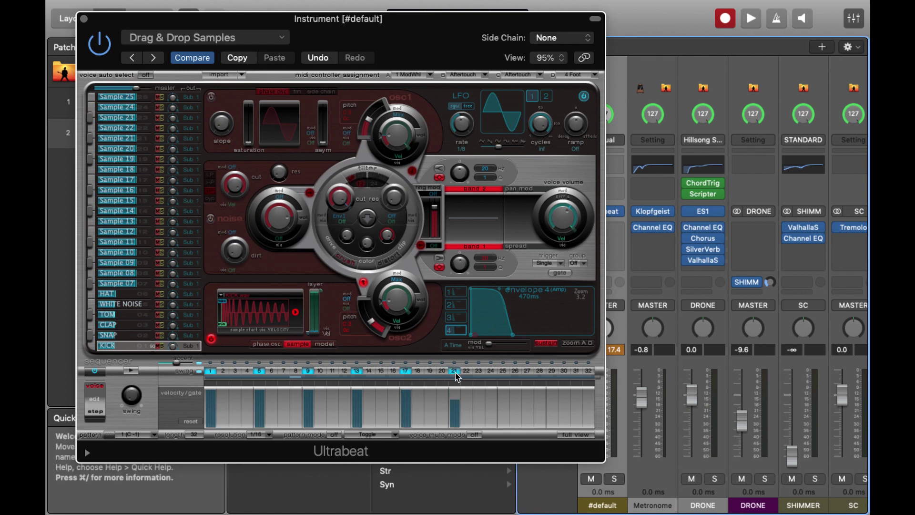
pyautogui.click(503, 372)
pyautogui.click(552, 372)
pyautogui.press('space')
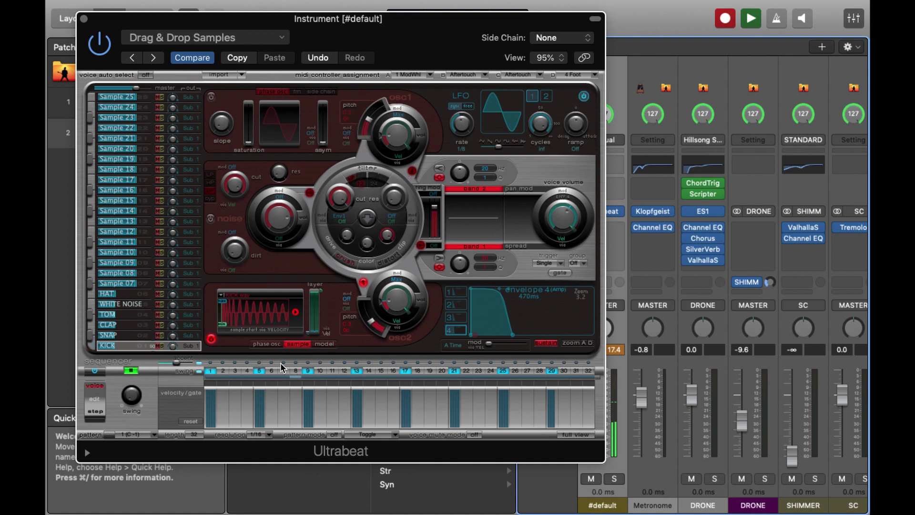
pyautogui.press('space')
# Accent every fourth sequencer step starting from step 1 and set the accent level to 3.0 dB.
pyautogui.click(210, 363)
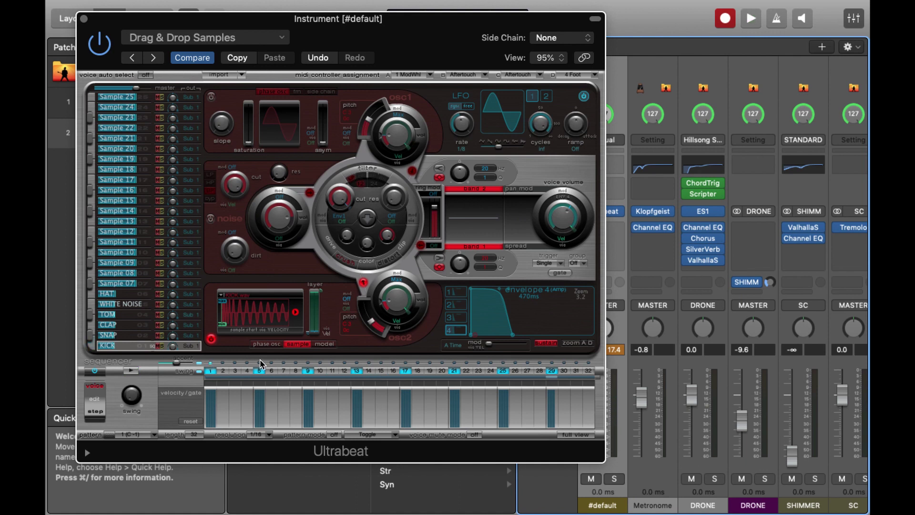
pyautogui.click(259, 363)
pyautogui.moveTo(177, 366); pyautogui.dragTo(178, 369)
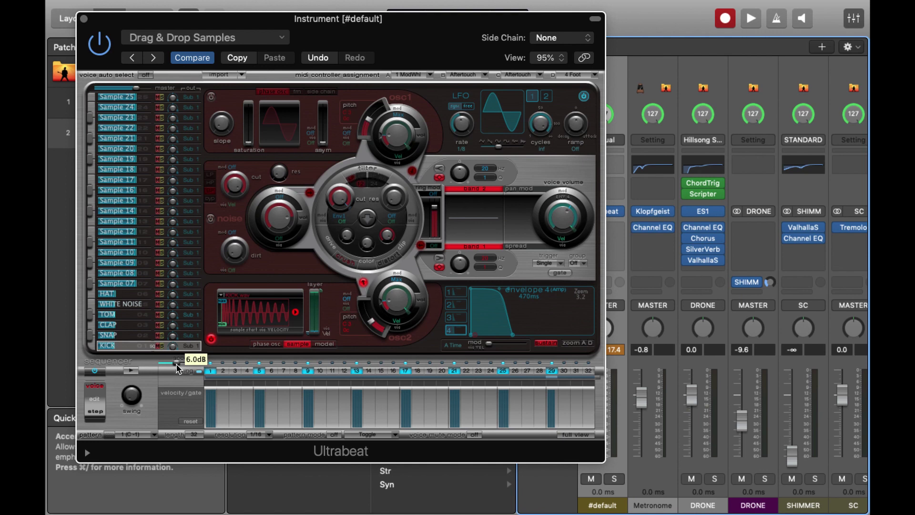
pyautogui.press('space')
pyautogui.press('space')
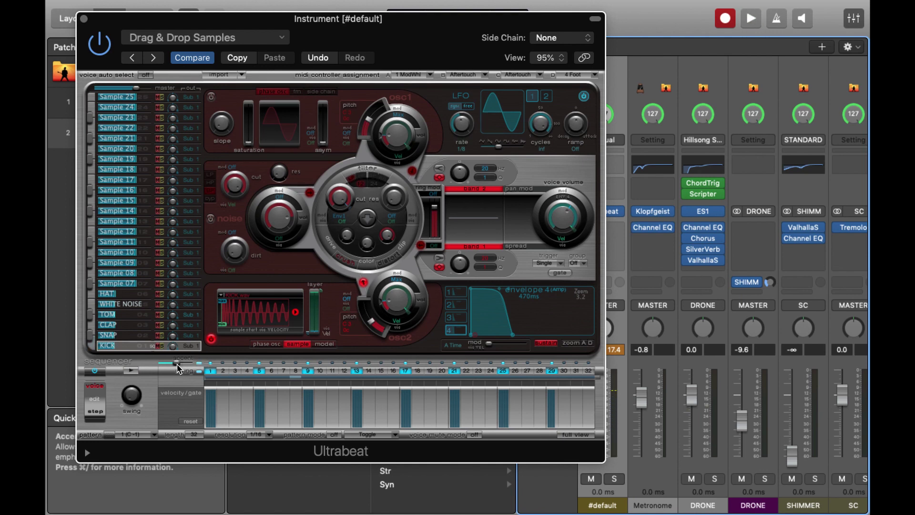
pyautogui.moveTo(177, 367); pyautogui.dragTo(172, 369)
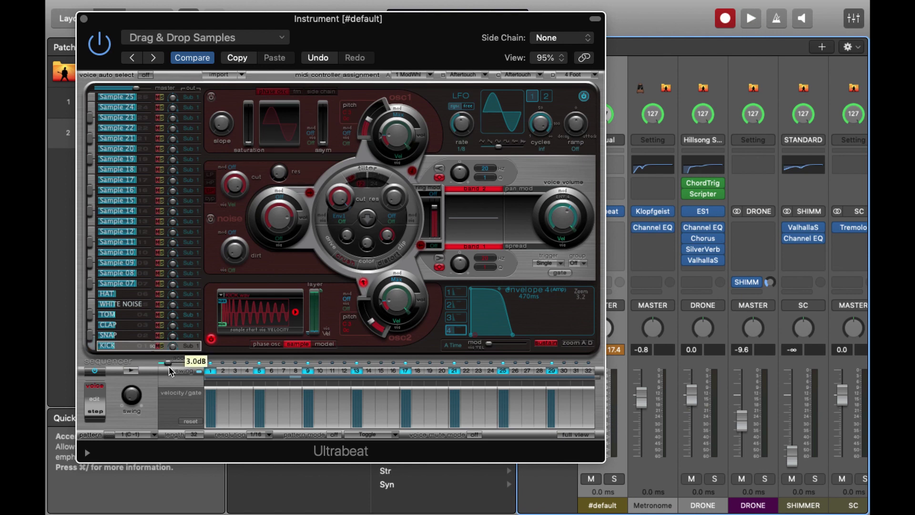
# Add SNAP hits at velocity 127 on steps 5, 13, 21 and 29 and preview the pattern.
pyautogui.click(125, 335)
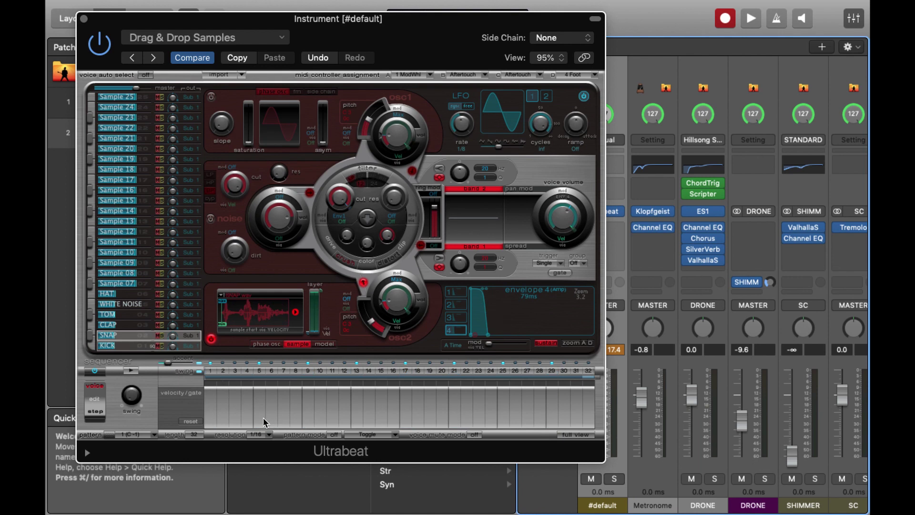
pyautogui.moveTo(264, 422); pyautogui.dragTo(264, 403)
pyautogui.press('space')
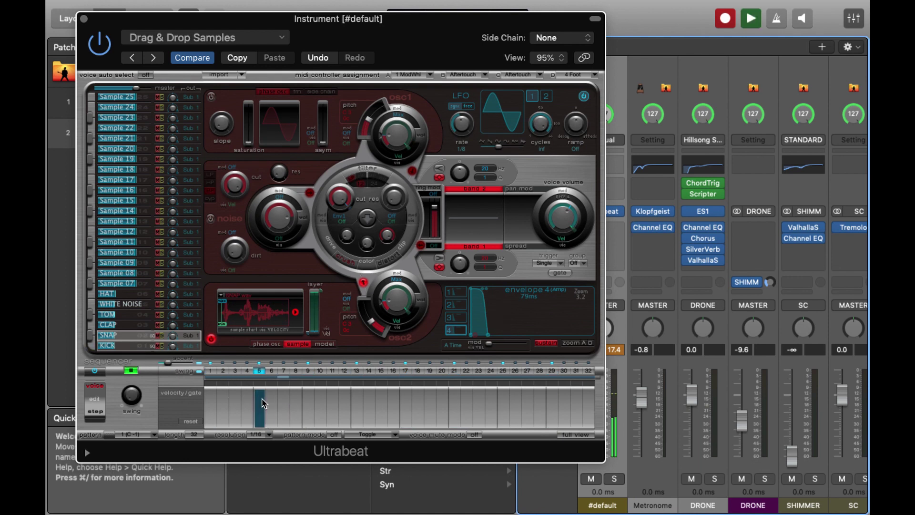
pyautogui.press('space')
pyautogui.moveTo(358, 419); pyautogui.dragTo(358, 396)
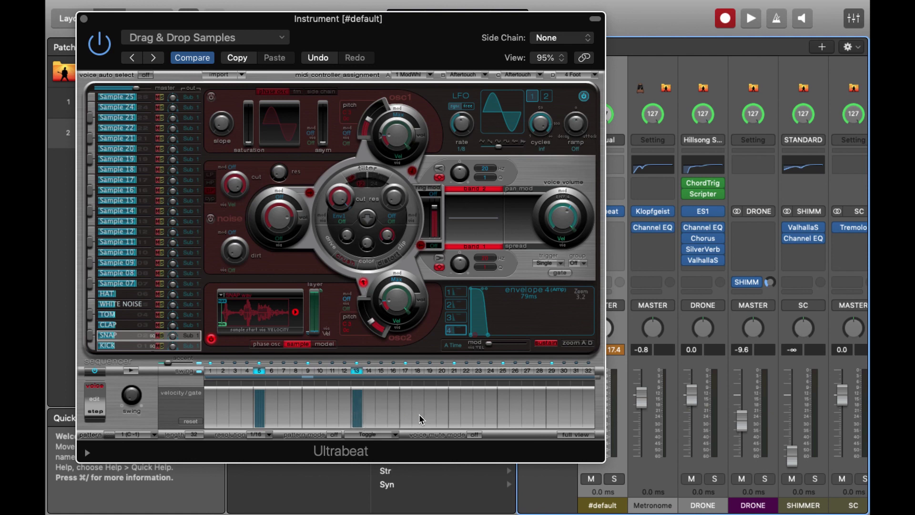
pyautogui.click(457, 419)
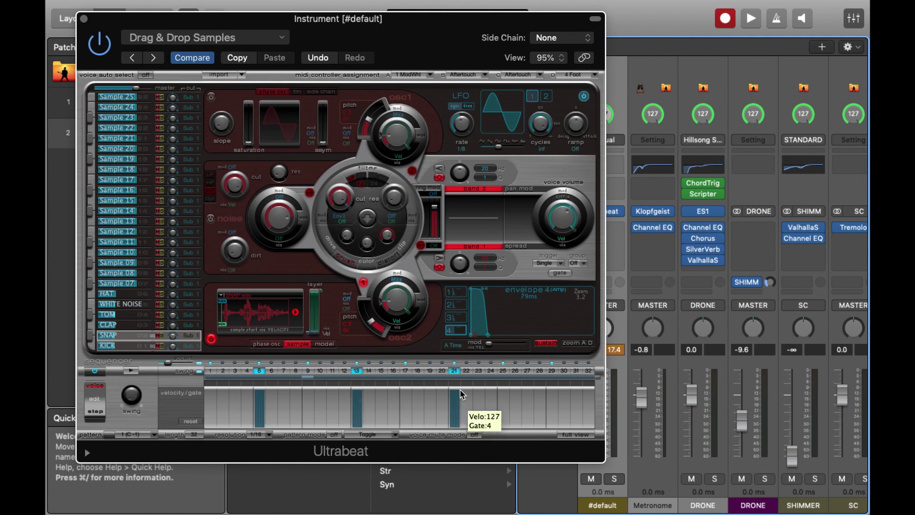
pyautogui.click(553, 419)
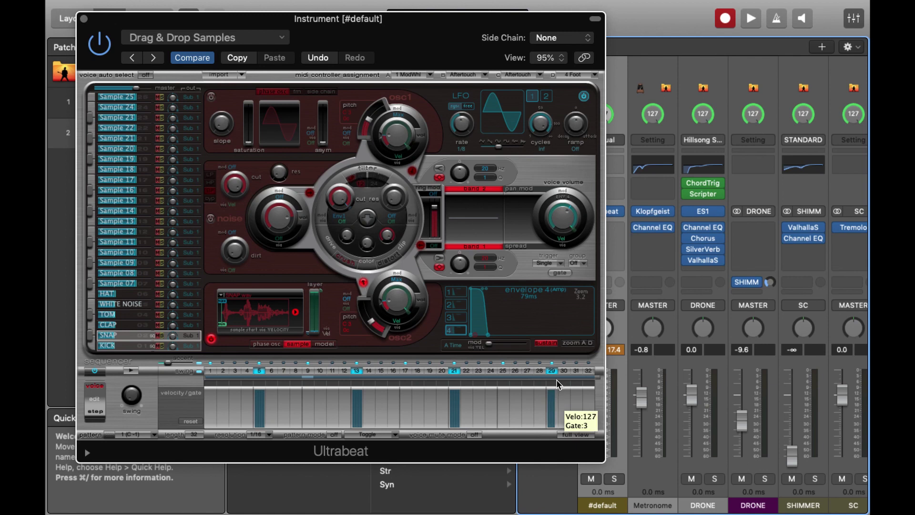
pyautogui.press('space')
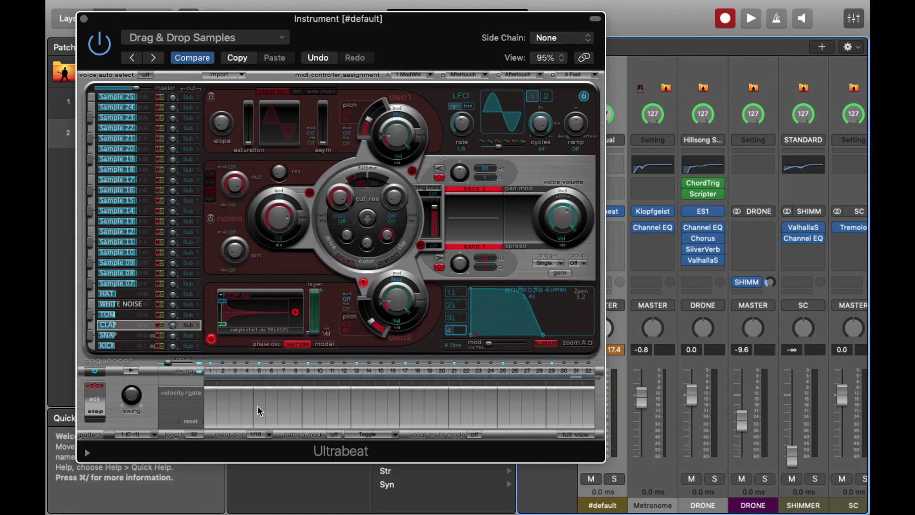
# Add a CLAP hit on step 5, audition it, and reduce its velocity to a low level.
pyautogui.moveTo(258, 417); pyautogui.dragTo(265, 396)
pyautogui.press('space')
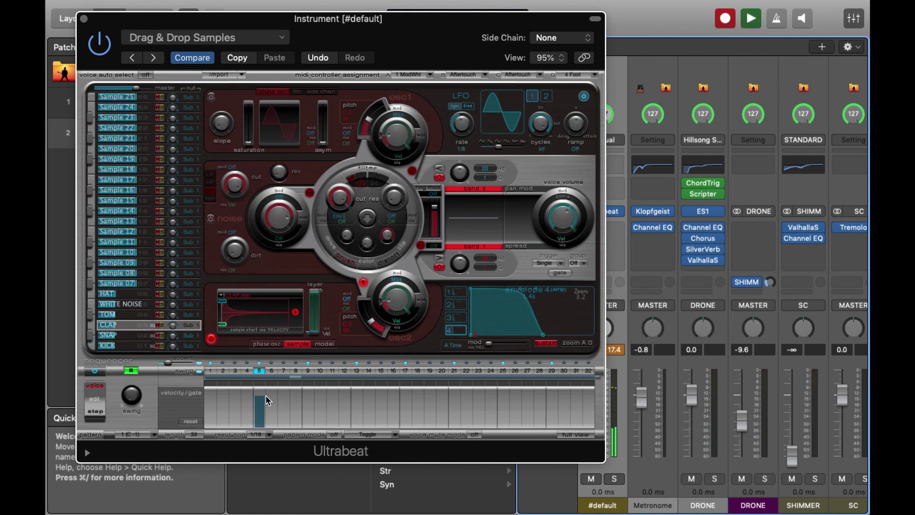
pyautogui.press('space')
pyautogui.moveTo(264, 403); pyautogui.dragTo(260, 414)
pyautogui.press('space')
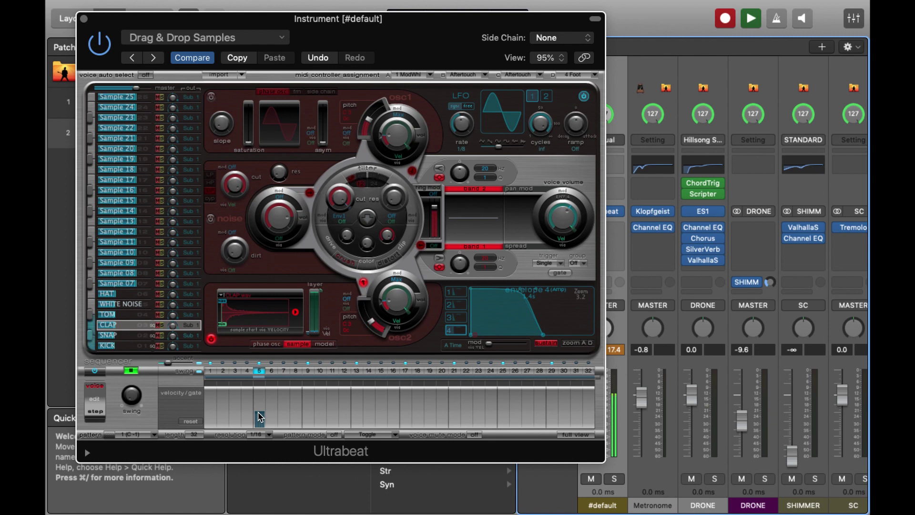
pyautogui.press('space')
# Add matching low-velocity CLAP hits on steps 13, 21 and 29 and play the pattern.
pyautogui.click(357, 415)
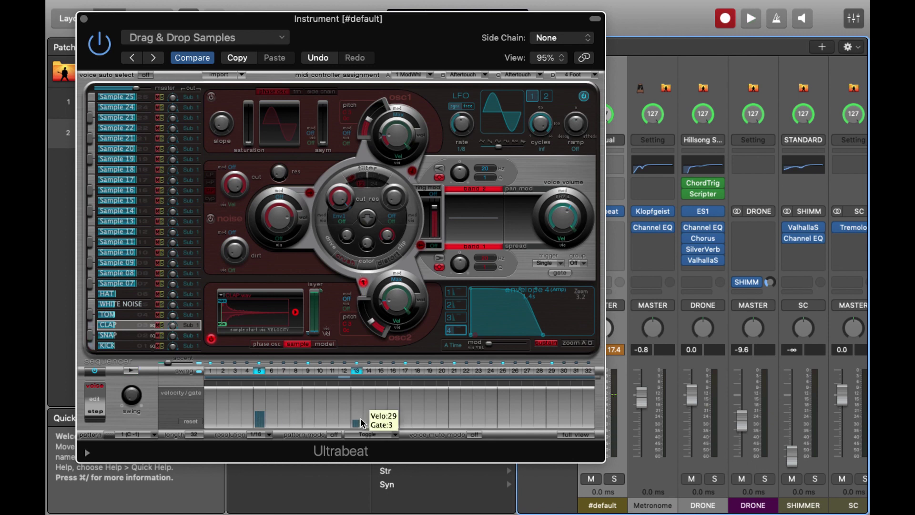
pyautogui.click(455, 416)
pyautogui.press('space')
pyautogui.click(556, 418)
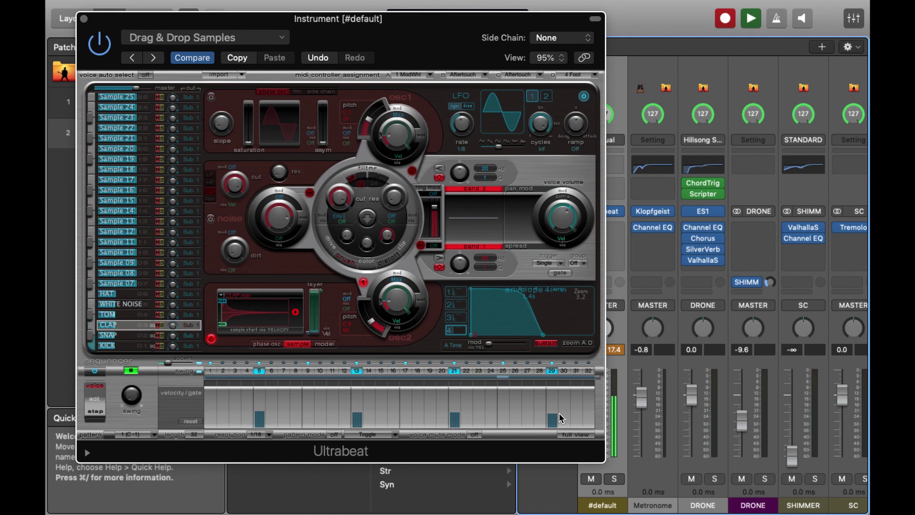
pyautogui.press('space')
# Add full-velocity WHITE NOISE hits on every fourth step from 1 to 29 and listen to the pattern.
pyautogui.click(123, 305)
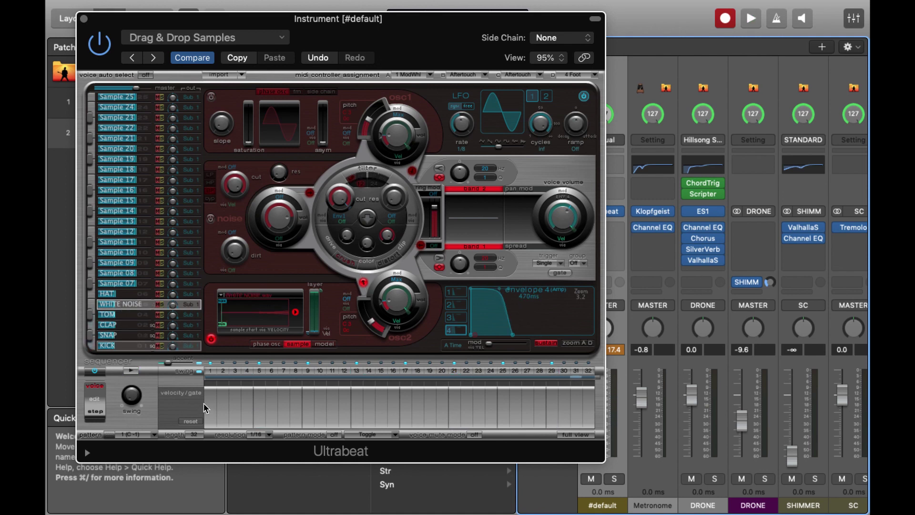
pyautogui.click(213, 391)
pyautogui.click(260, 415)
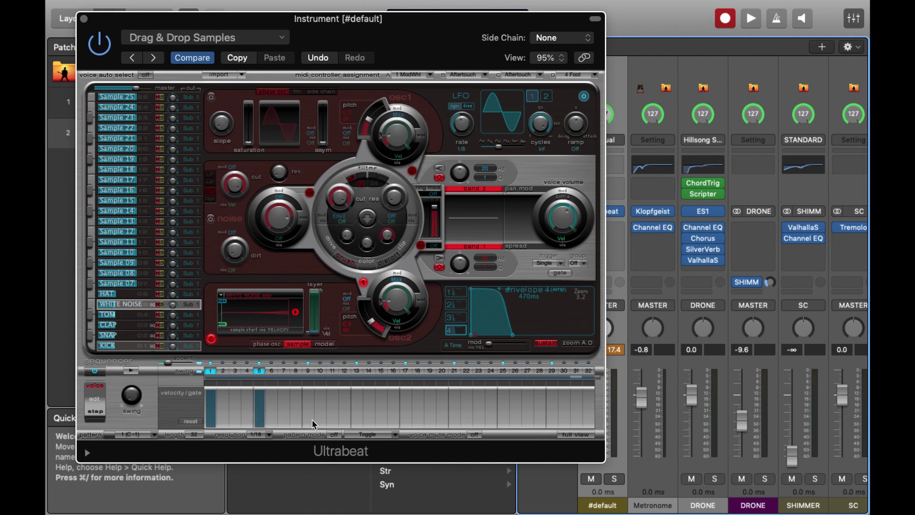
pyautogui.click(313, 390)
pyautogui.moveTo(360, 419); pyautogui.dragTo(365, 384)
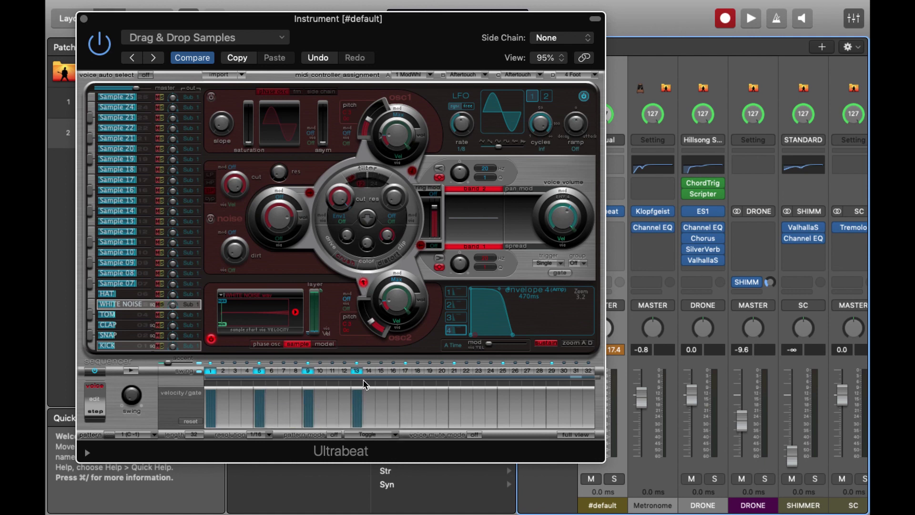
pyautogui.moveTo(406, 426); pyautogui.dragTo(413, 398)
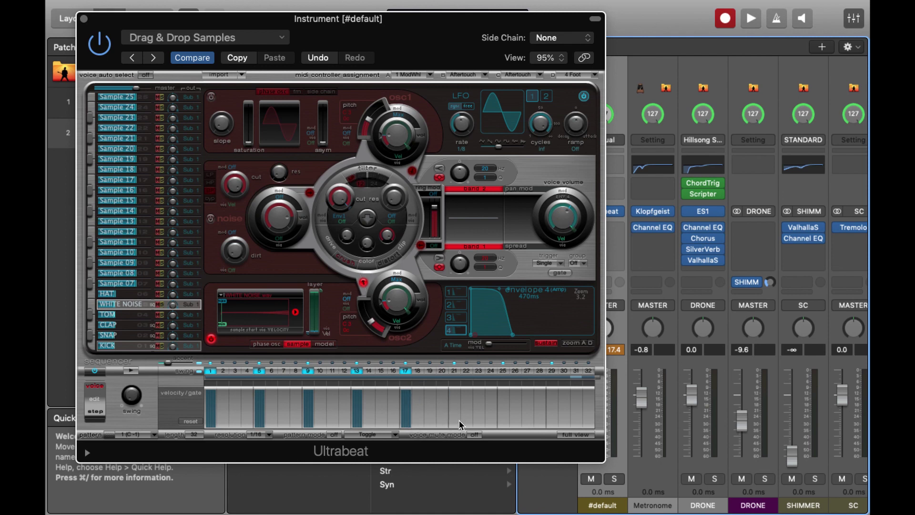
pyautogui.moveTo(457, 423); pyautogui.dragTo(459, 390)
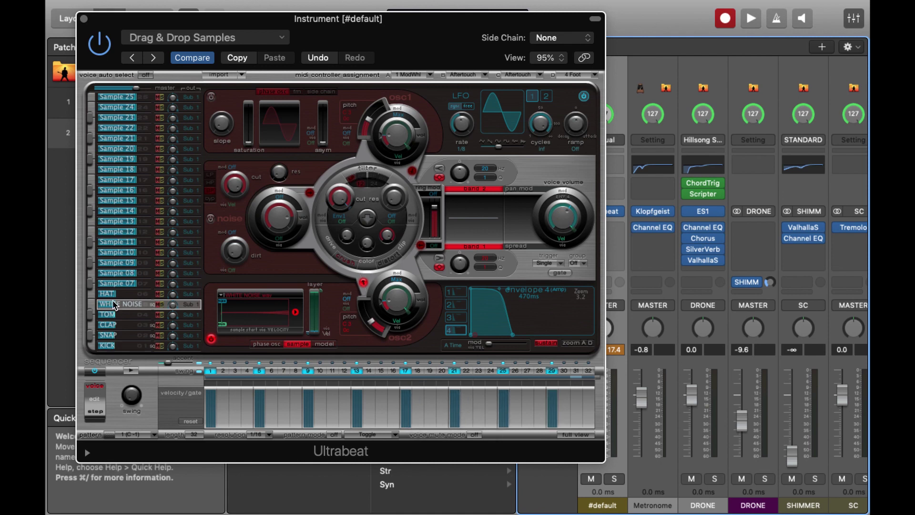
pyautogui.press('space')
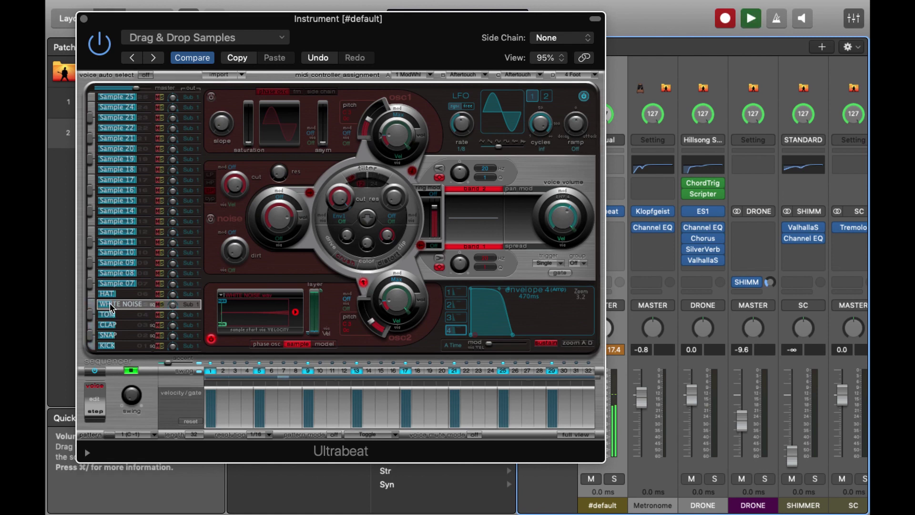
pyautogui.press('XF86AudioRaiseVolume')
pyautogui.press('space')
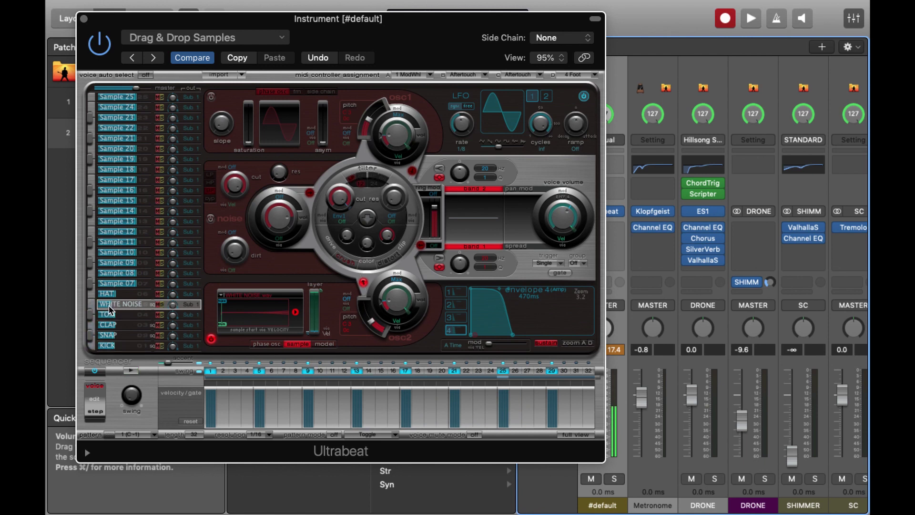
# Fill all 32 sequencer steps with hits for the HAT voice, keeping steps 2 to 5 at low velocity.
pyautogui.click(123, 334)
pyautogui.click(123, 325)
pyautogui.click(123, 316)
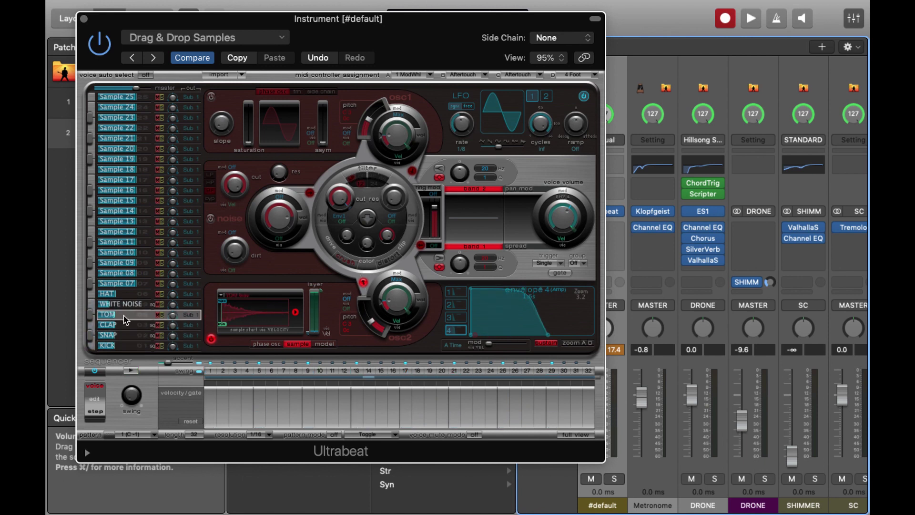
pyautogui.click(127, 294)
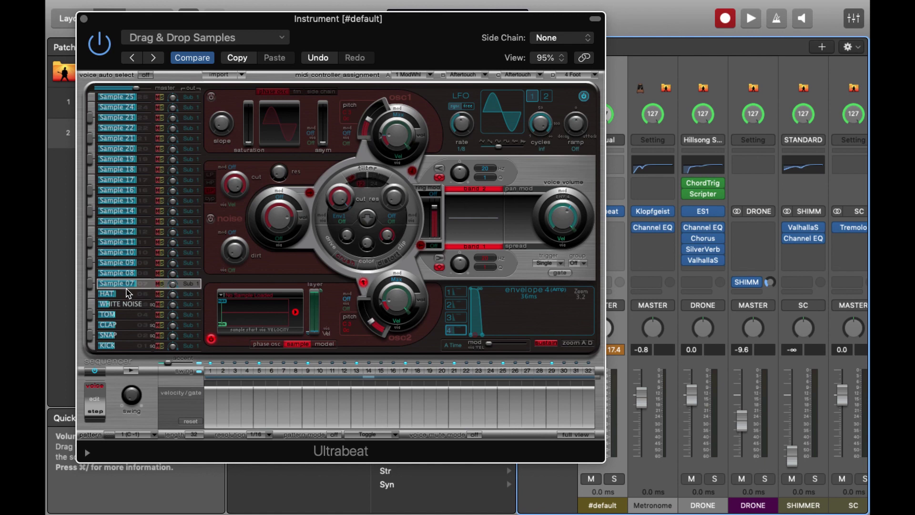
pyautogui.click(219, 403)
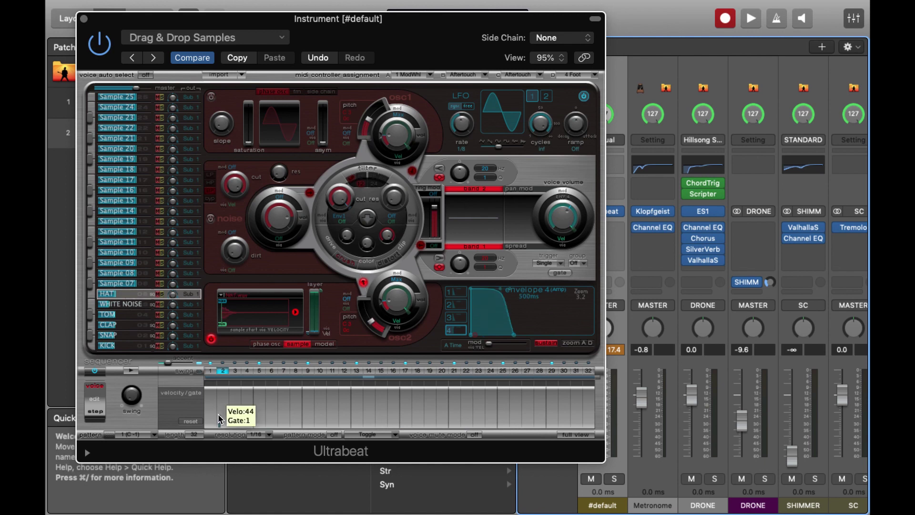
pyautogui.click(217, 410)
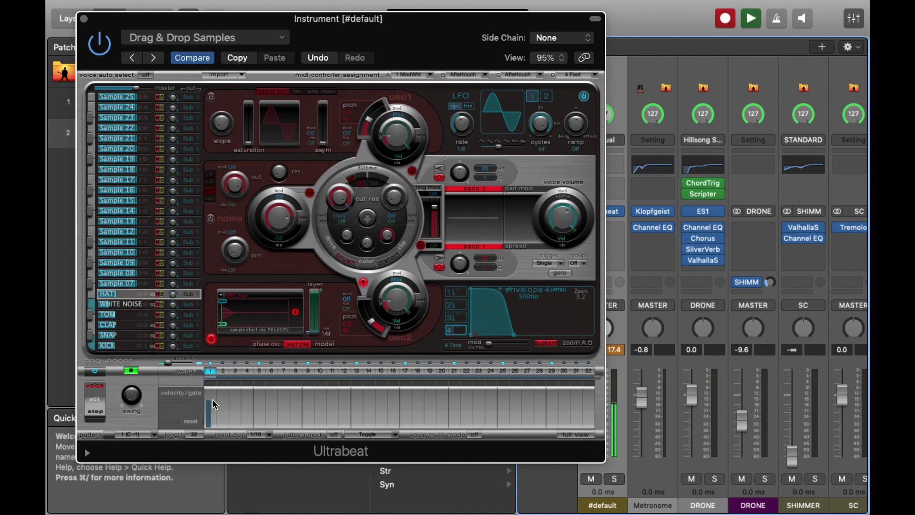
pyautogui.moveTo(215, 403)
pyautogui.mouseDown()
pyautogui.moveTo(230, 422)
pyautogui.moveTo(274, 418)
pyautogui.mouseUp()
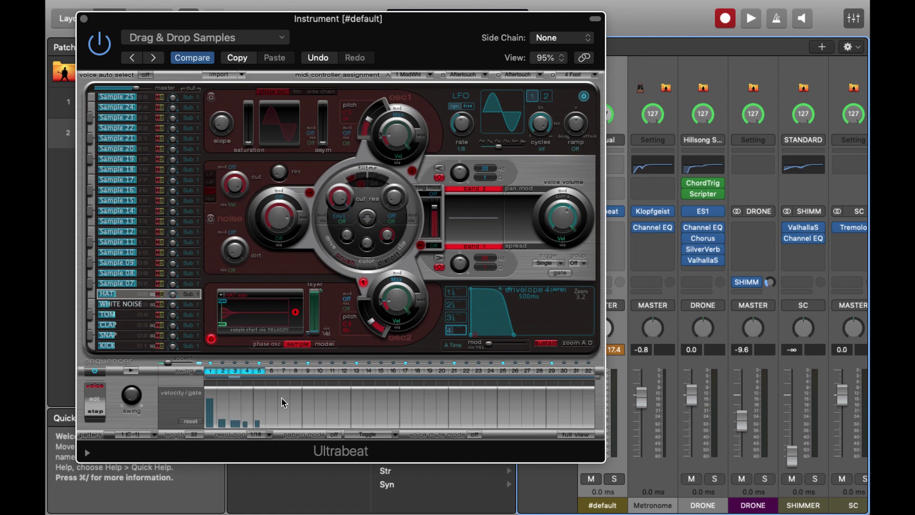
pyautogui.moveTo(276, 374); pyautogui.dragTo(591, 374)
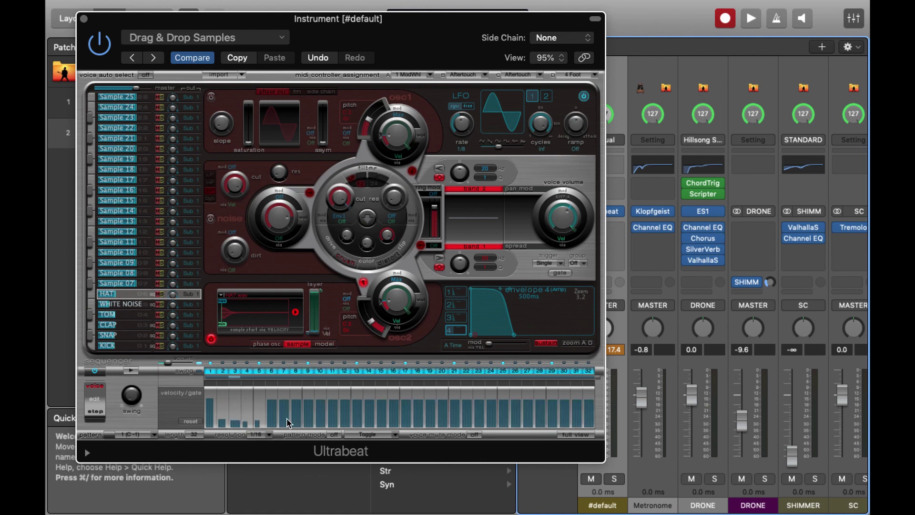
# Lower the HAT velocity on steps 7 and 8 and play the pattern to check it.
pyautogui.moveTo(278, 411); pyautogui.dragTo(298, 432)
pyautogui.press('space')
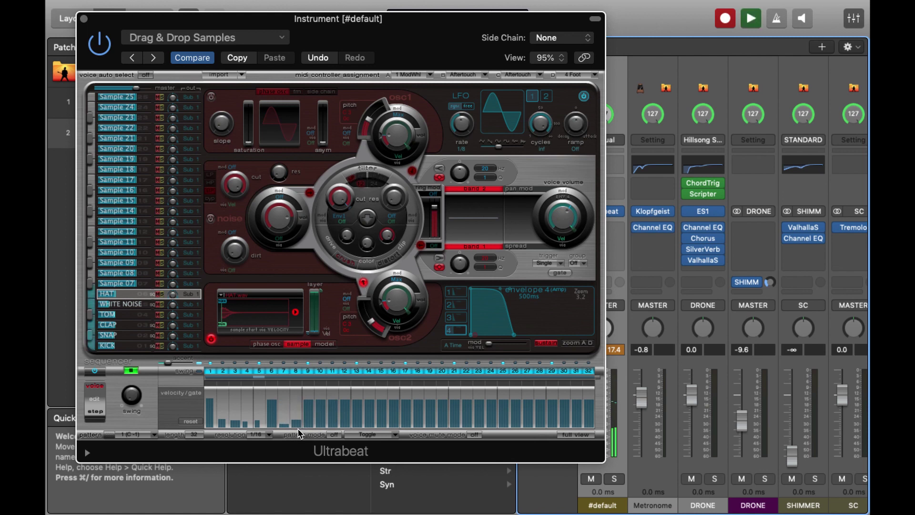
pyautogui.press('space')
# Lower the HAT velocities across steps 5 to 10 and 19 to 31, and accent steps 24 and 26 while auditioning the pattern.
pyautogui.press('space')
pyautogui.press('space')
pyautogui.moveTo(259, 420)
pyautogui.mouseDown()
pyautogui.moveTo(259, 394)
pyautogui.moveTo(272, 428)
pyautogui.moveTo(321, 429)
pyautogui.mouseUp()
pyautogui.moveTo(430, 417)
pyautogui.mouseDown()
pyautogui.moveTo(466, 414)
pyautogui.moveTo(475, 405)
pyautogui.moveTo(481, 416)
pyautogui.moveTo(483, 404)
pyautogui.moveTo(492, 419)
pyautogui.moveTo(578, 416)
pyautogui.mouseUp()
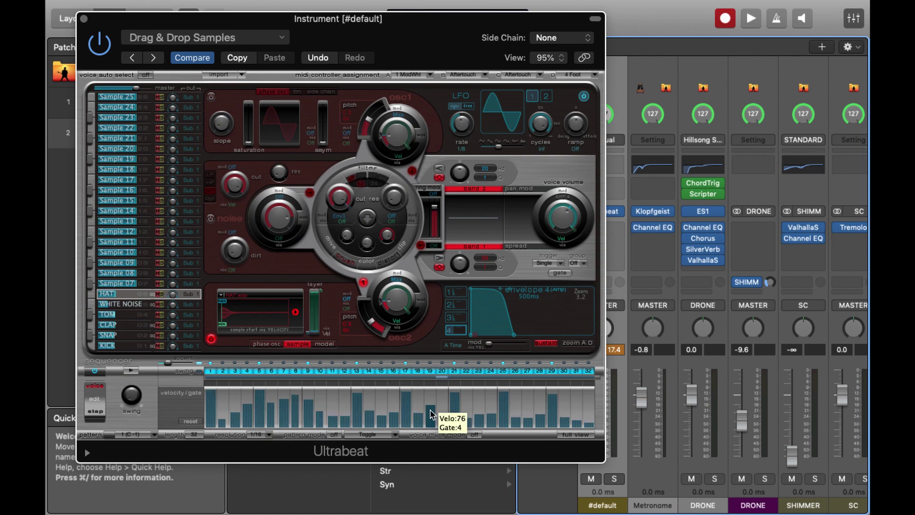
# Give the Sample 07 voice a full-velocity hit on step 1, listen to the whole drum pattern and close Ultrabeat.
pyautogui.press('space')
pyautogui.click(492, 411)
pyautogui.click(516, 413)
pyautogui.press('space')
pyautogui.click(109, 286)
pyautogui.press('space')
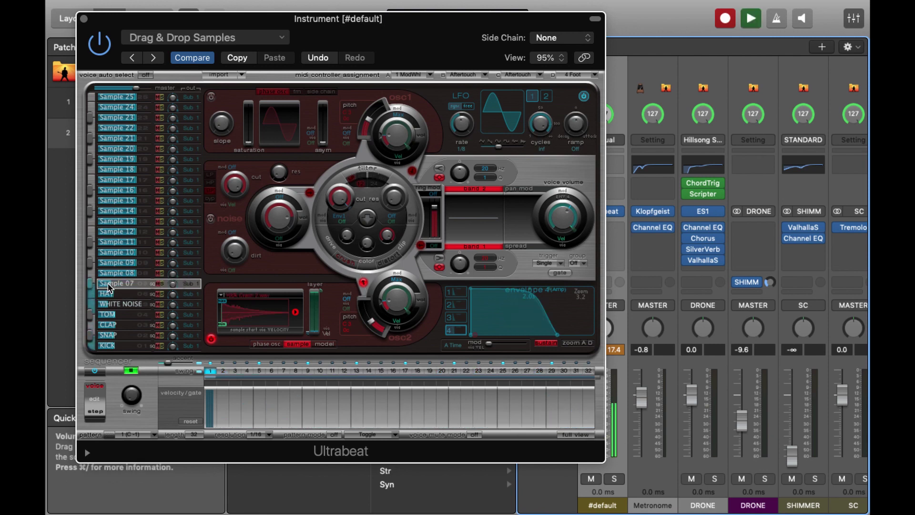
pyautogui.press('XF86AudioRaiseVolume')
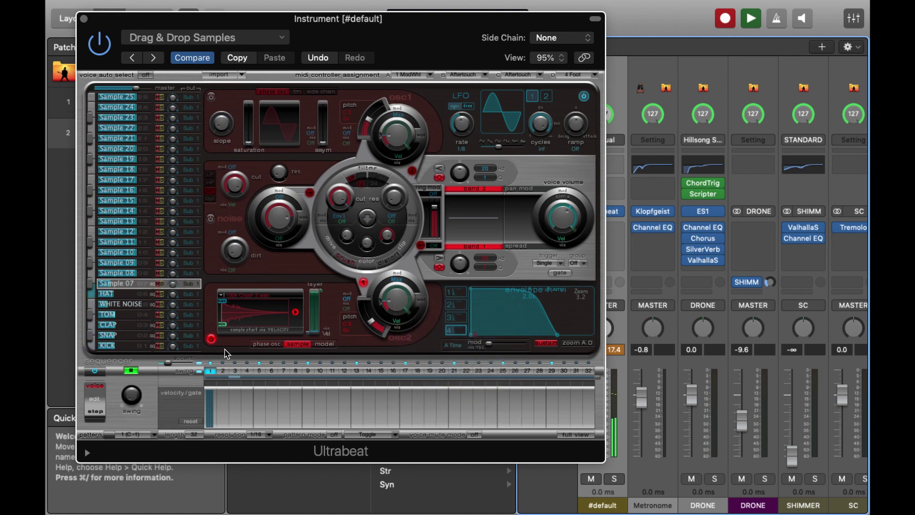
pyautogui.press('XF86AudioRaiseVolume')
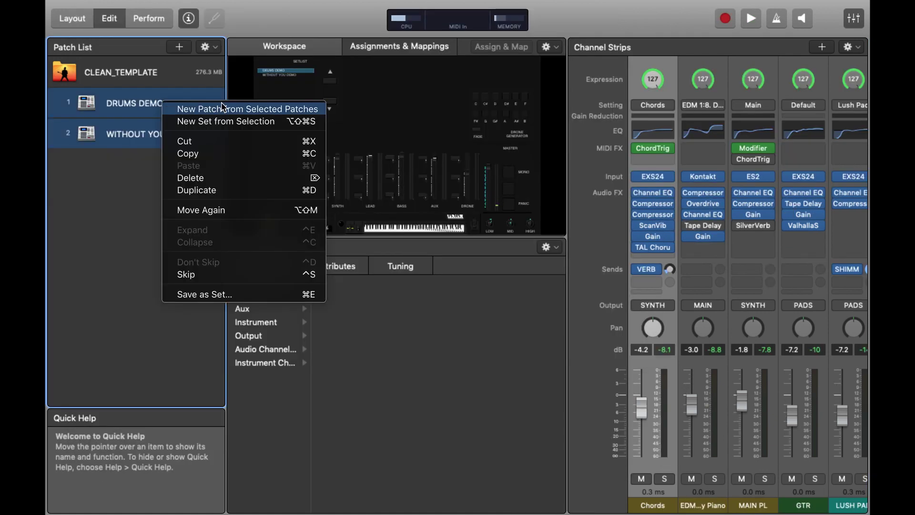
pyautogui.press('Escape')
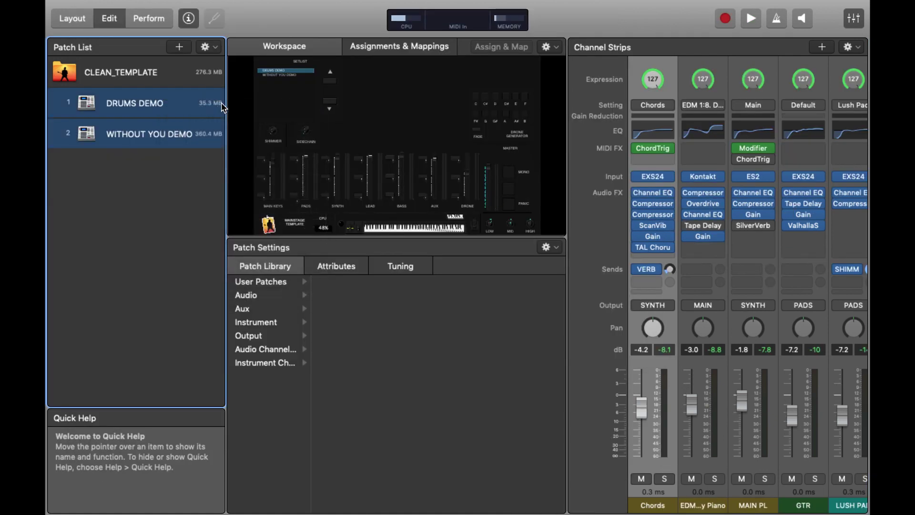
# Add an untitled patch before DRUMS DEMO in the patch list and show its attributes.
pyautogui.press('super+z')
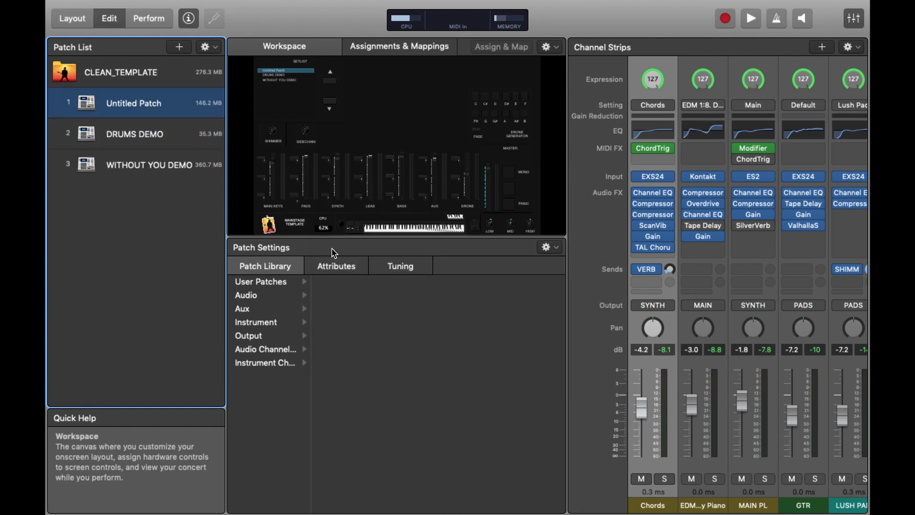
pyautogui.click(346, 265)
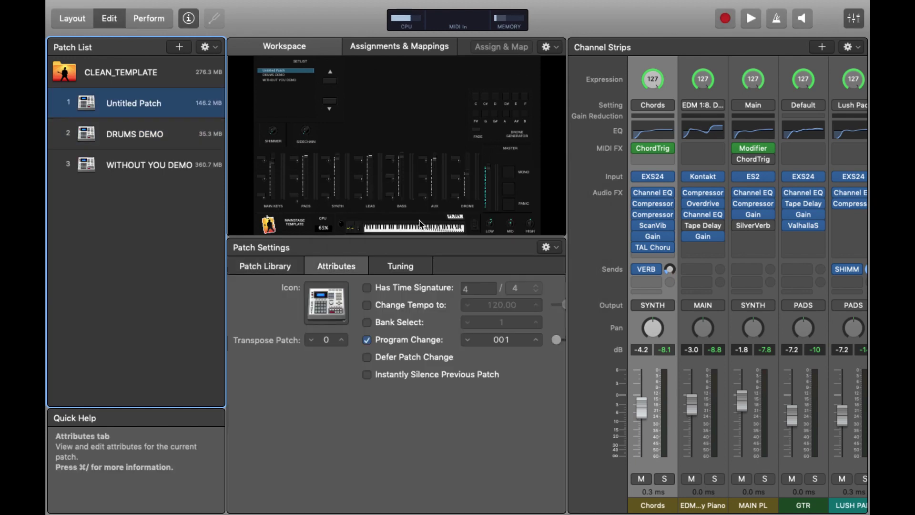